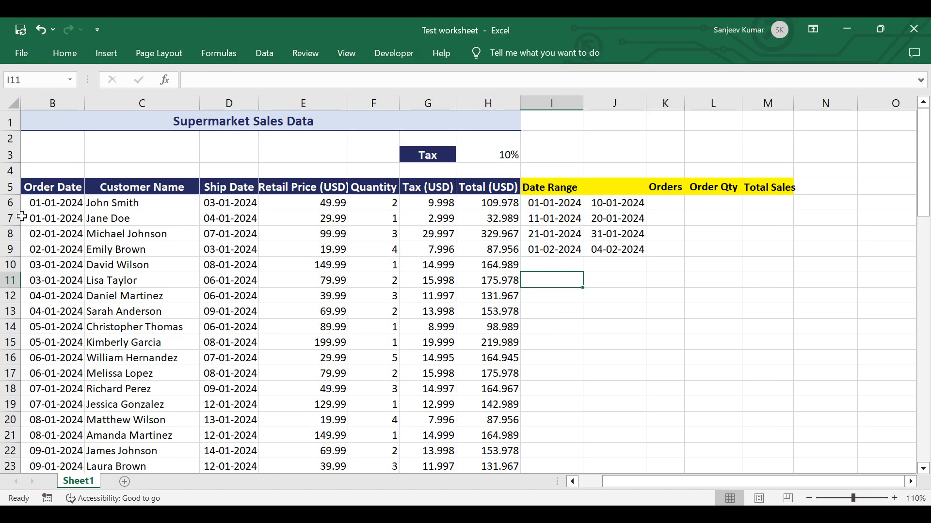
{"action": "left_click", "coordinate": [59, 204]}
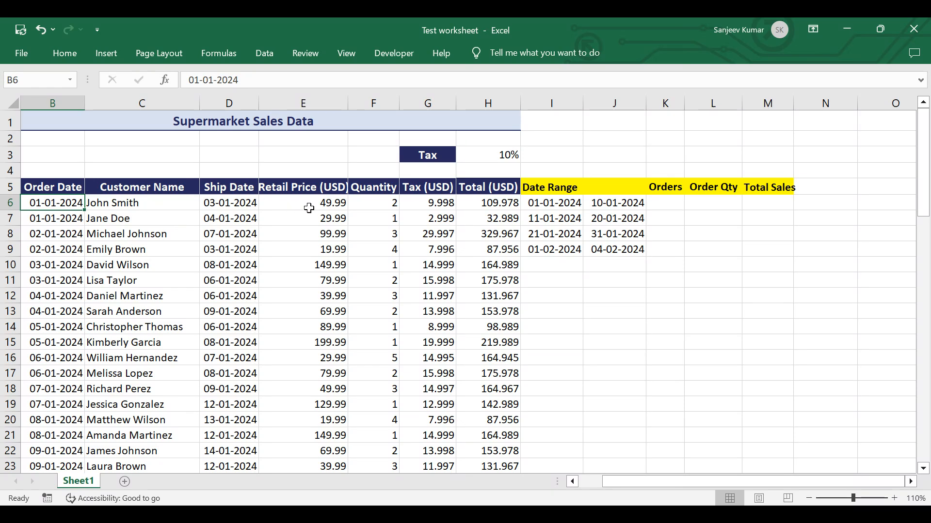
{"action": "left_click", "coordinate": [394, 203]}
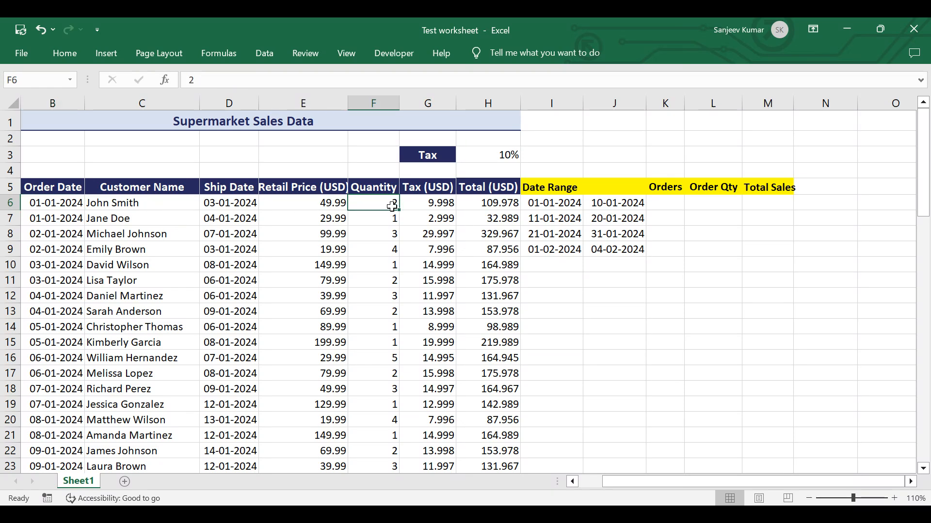
{"action": "left_click", "coordinate": [506, 205]}
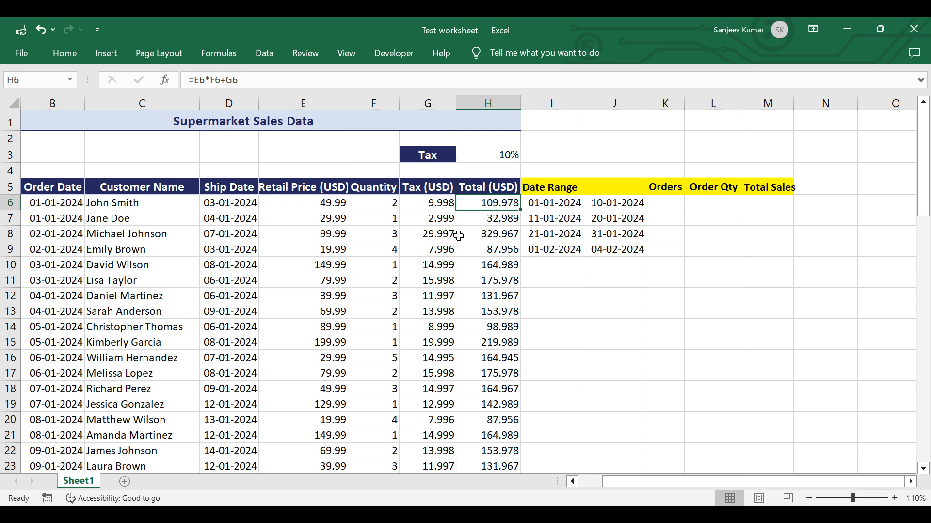
- Start a COUNTIFS formula in the first Orders cell, K6, with the order dates B6:B75 as its first criteria range
{"action": "left_click", "coordinate": [664, 204]}
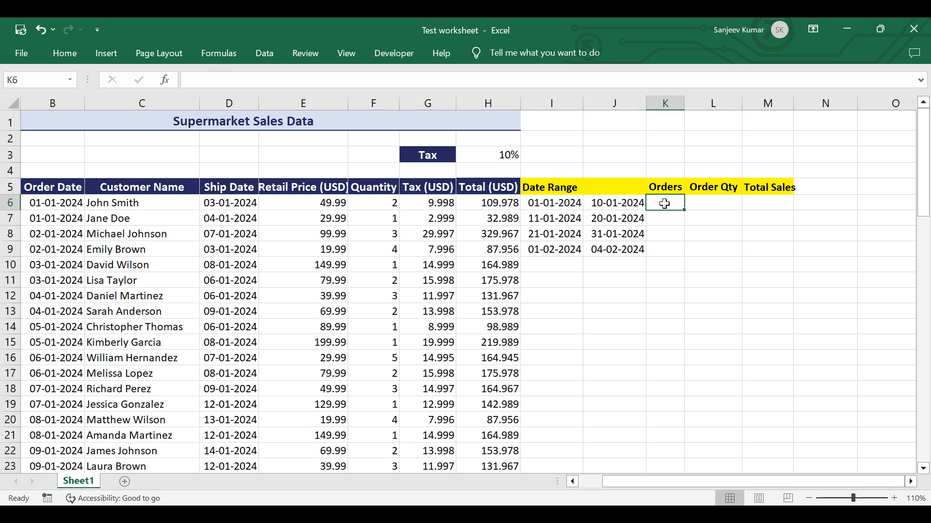
{"action": "type", "text": "="}
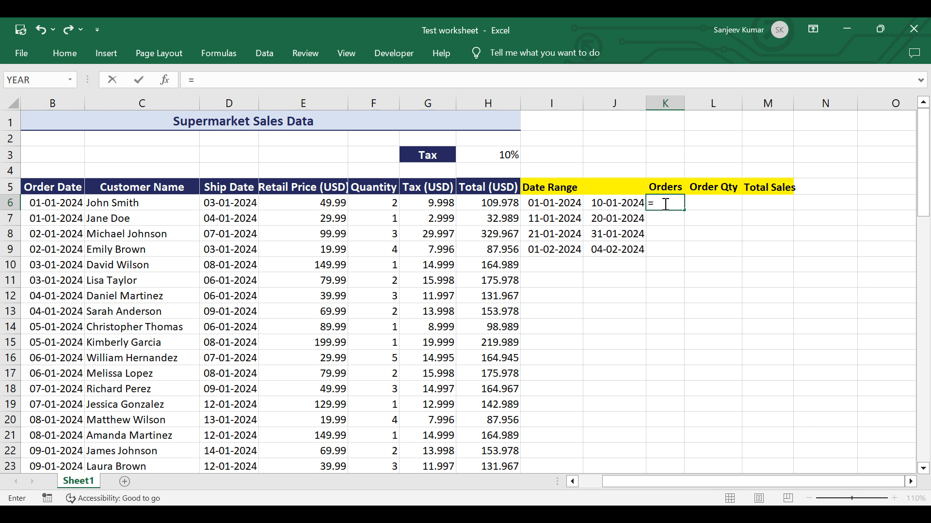
{"action": "left_click", "coordinate": [537, 202]}
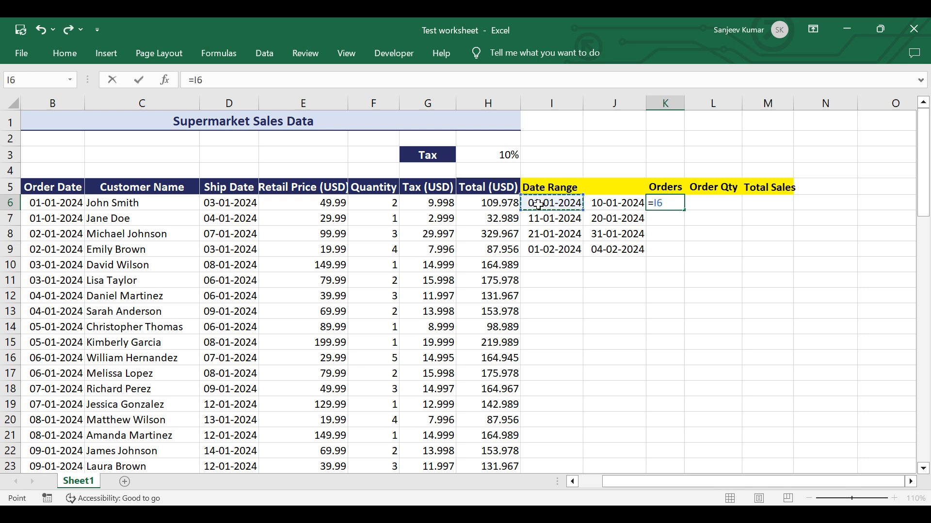
{"action": "left_click", "coordinate": [625, 208]}
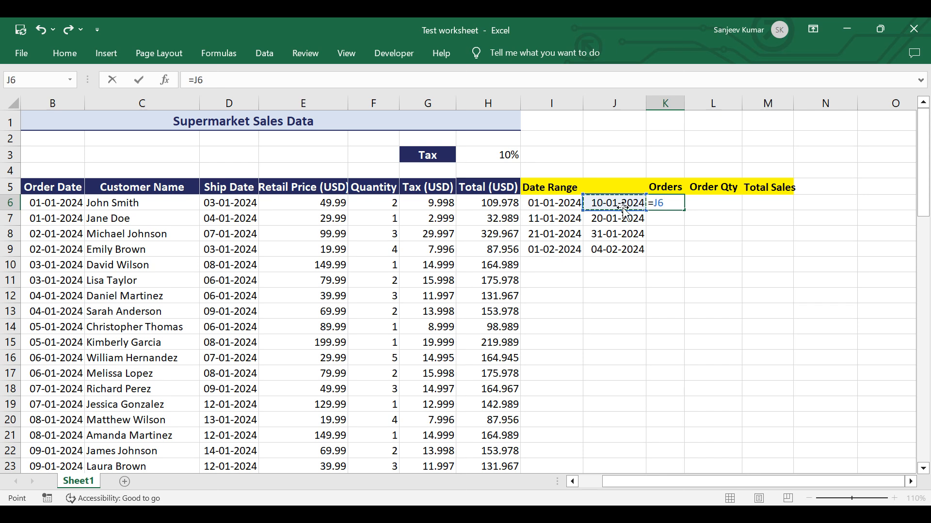
{"action": "key", "text": "BackSpace"}
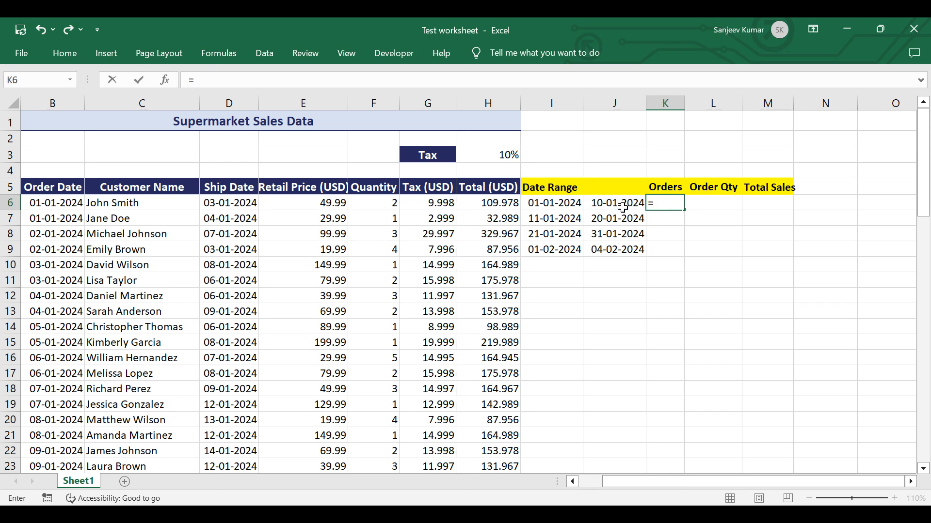
{"action": "type", "text": "COUNTIFS"}
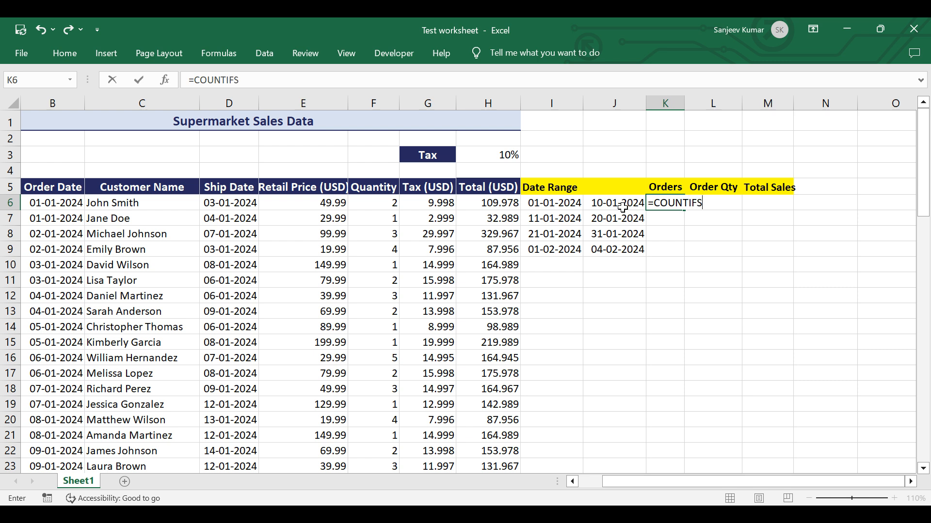
{"action": "type", "text": "("}
{"action": "left_click", "coordinate": [44, 204]}
{"action": "left_click_drag", "start_coordinate": [44, 204], "coordinate": [40, 148]}
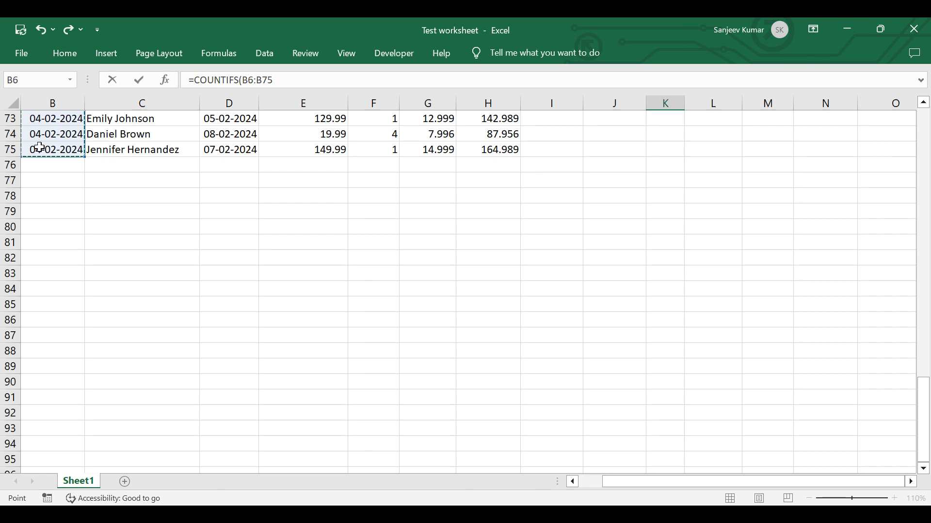
{"action": "type", "text": ","}
{"action": "left_click_drag", "start_coordinate": [926, 441], "coordinate": [914, 148]}
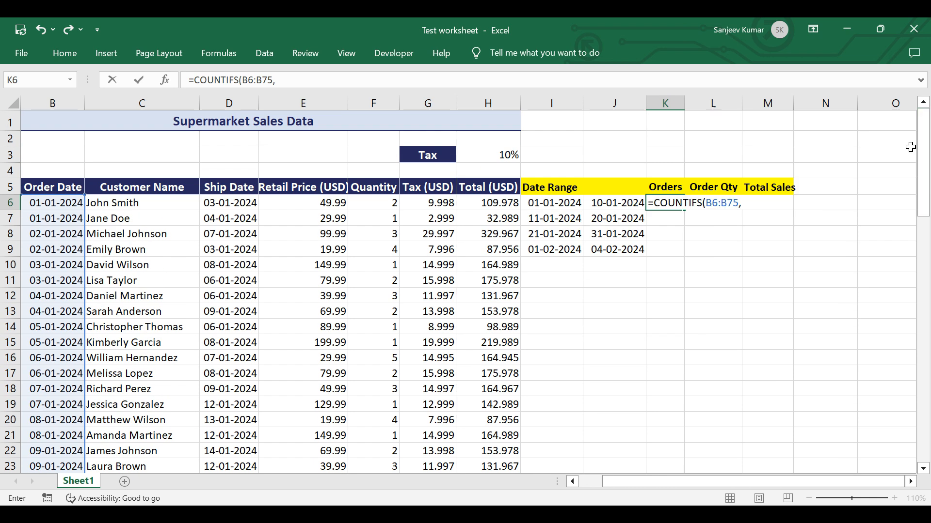
- Add the criterion CONCAT(">=",I6) to the COUNTIFS formula so that it counts from the range's start date
{"action": "type", "text": "CONCAT"}
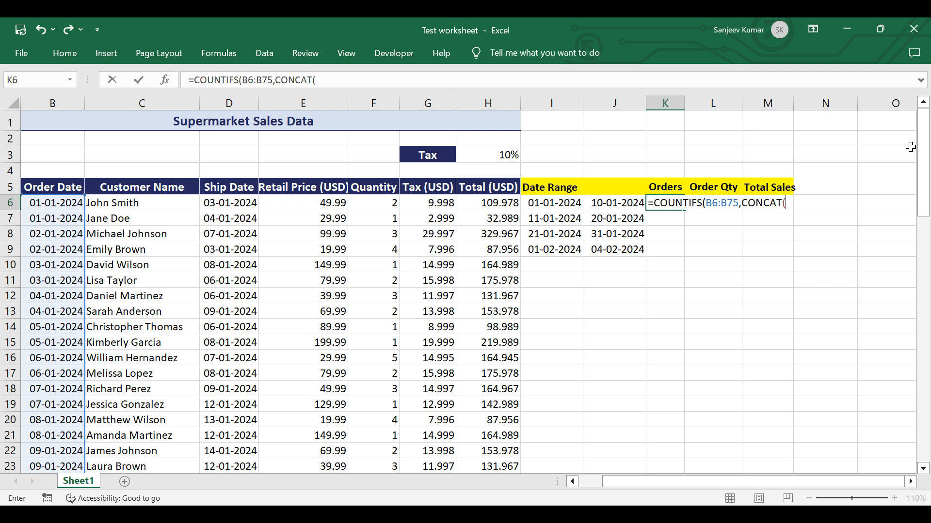
{"action": "type", "text": "(\">=\","}
{"action": "left_click", "coordinate": [550, 203]}
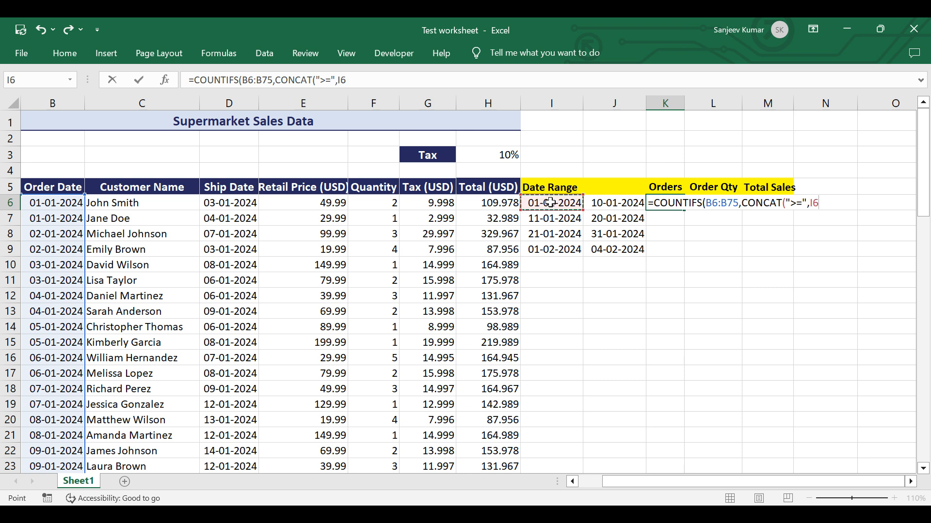
{"action": "type", "text": "),"}
- Lock the references in the K6 formula, making the date range $B$6:$B$75 and the start date $I6
{"action": "left_click", "coordinate": [706, 206]}
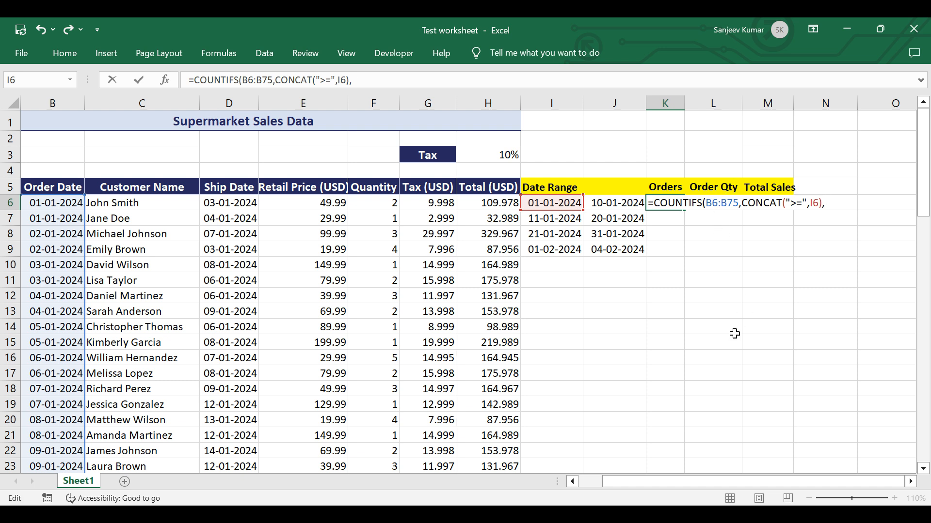
{"action": "type", "text": "$B"}
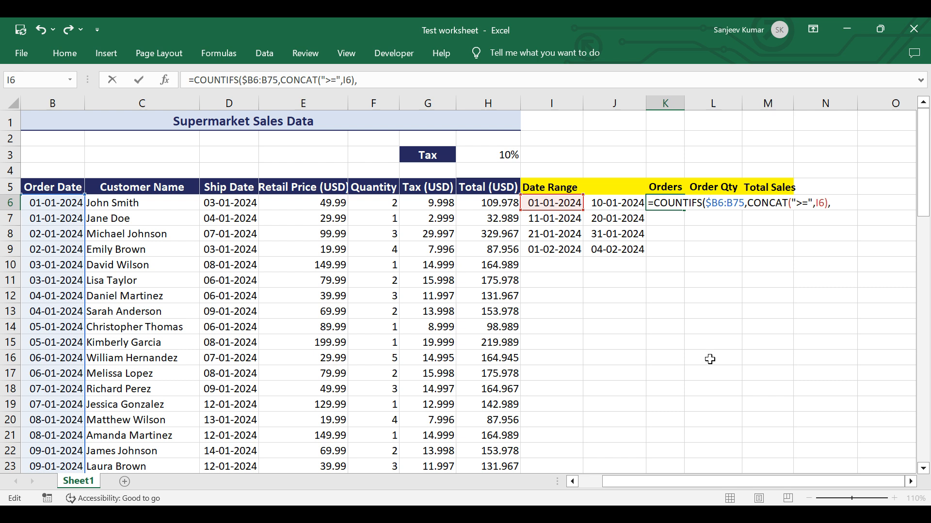
{"action": "type", "text": "$6:"}
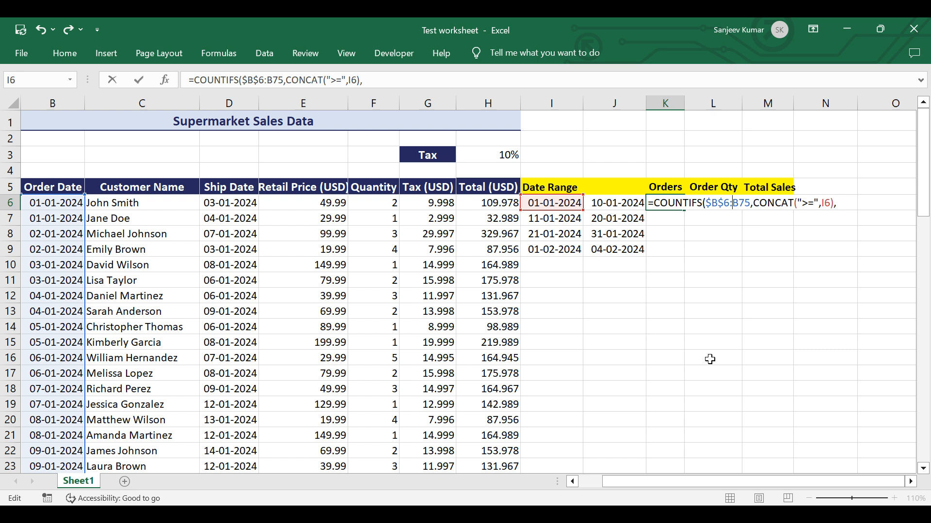
{"action": "type", "text": "$B"}
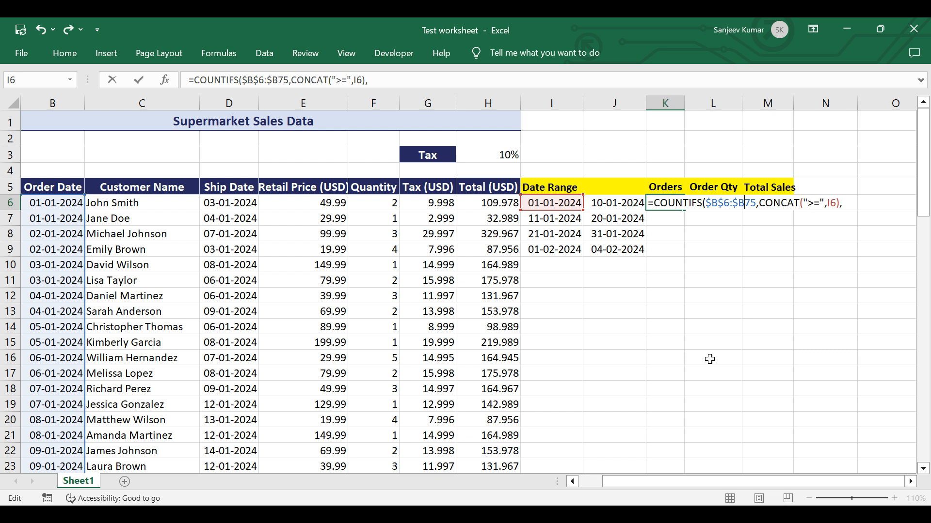
{"action": "type", "text": "$"}
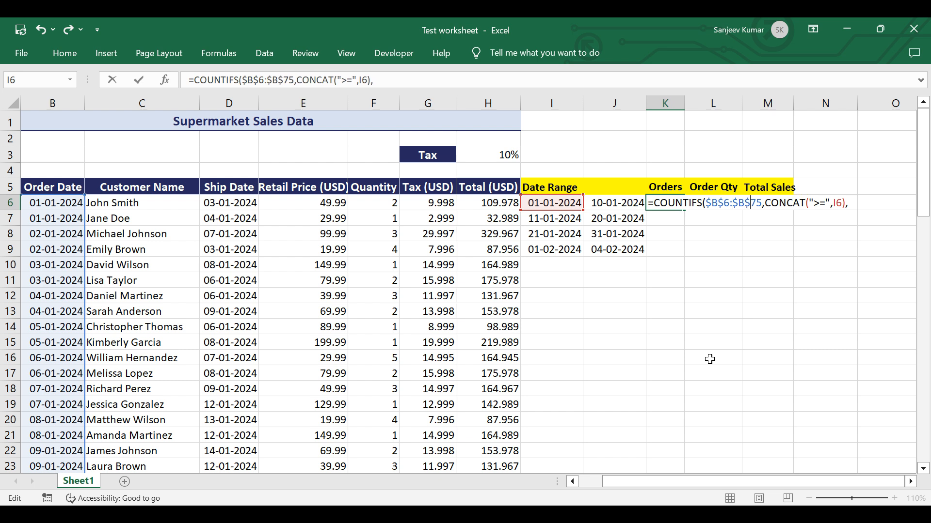
{"action": "left_click", "coordinate": [832, 204]}
{"action": "type", "text": "$"}
- Complete the K6 formula with a second condition on $B$6:$B$75, using the criterion CONCAT("<=",$J6)
{"action": "left_click_drag", "start_coordinate": [706, 207], "coordinate": [762, 208]}
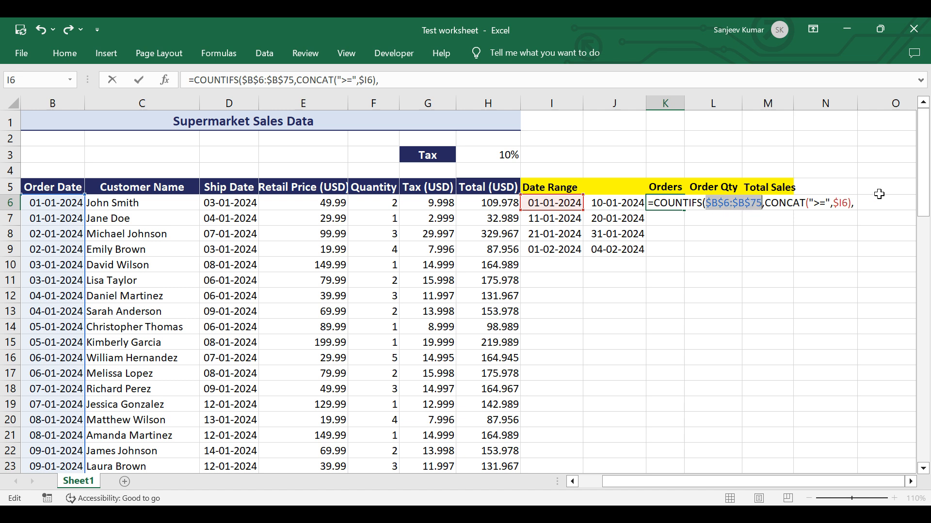
{"action": "left_click", "coordinate": [854, 207]}
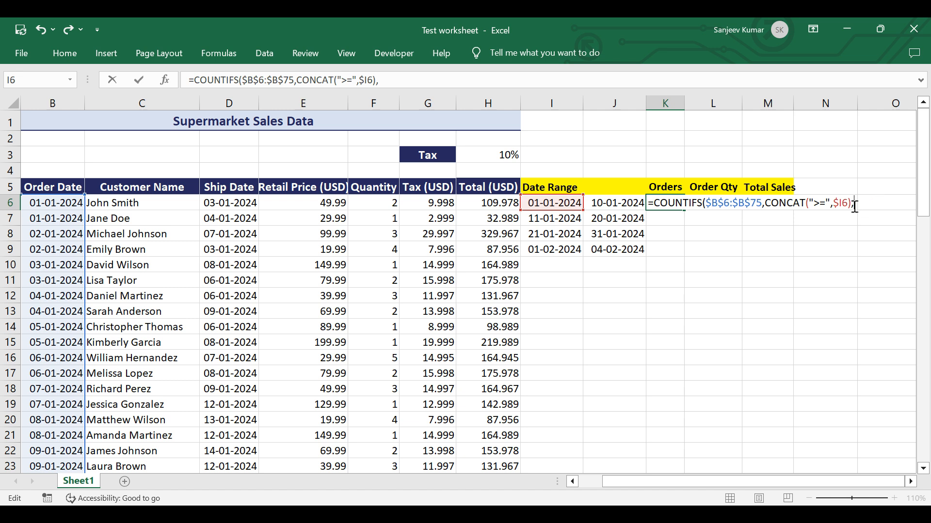
{"action": "key", "text": "ctrl+v"}
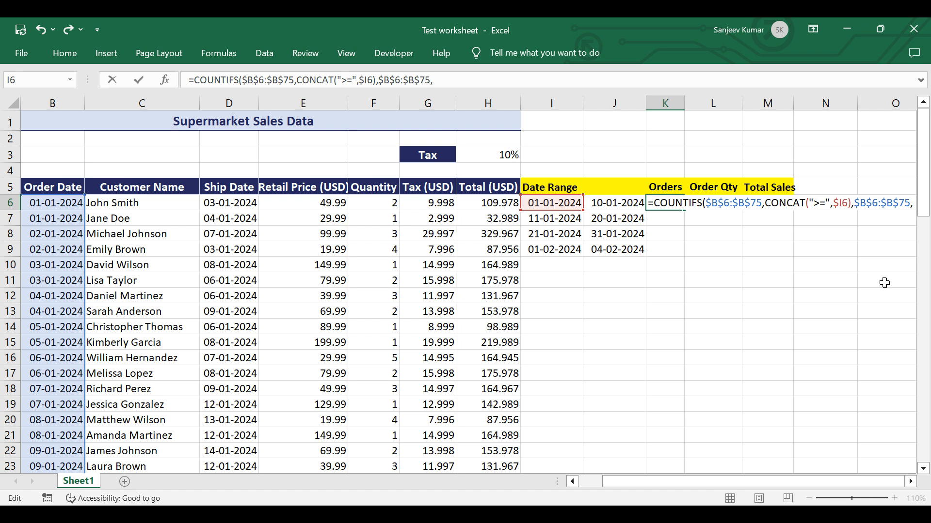
{"action": "type", "text": "CONCAT"}
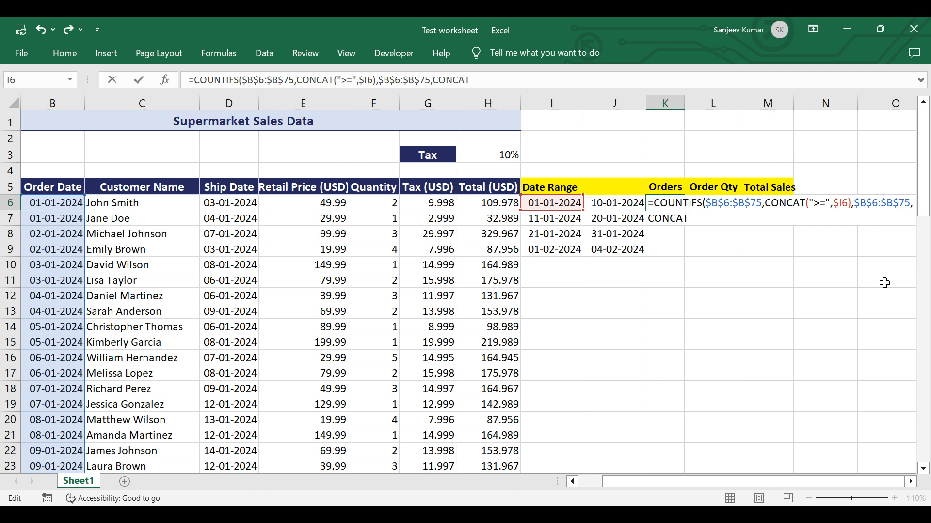
{"action": "type", "text": "(\"<=\","}
{"action": "left_click", "coordinate": [606, 203]}
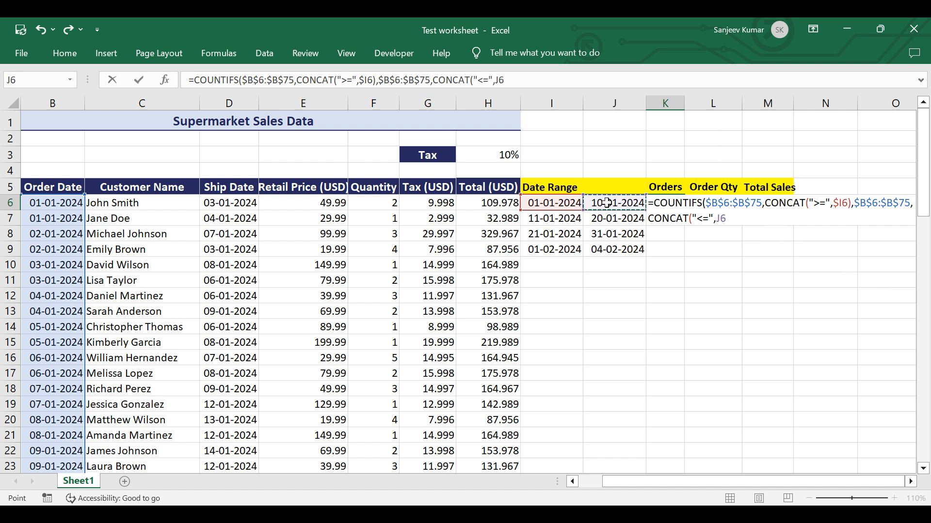
{"action": "left_click", "coordinate": [717, 219]}
{"action": "type", "text": "$J6"}
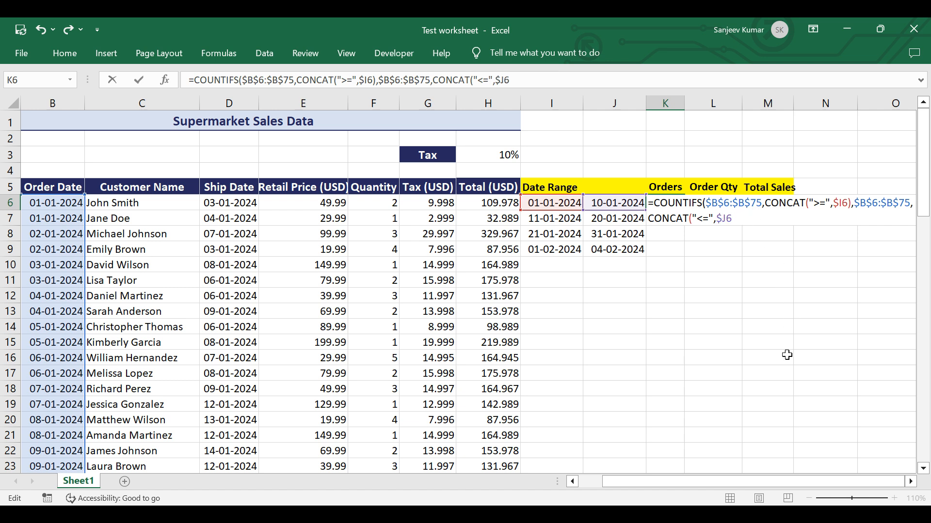
{"action": "type", "text": "))"}
{"action": "key", "text": "Return"}
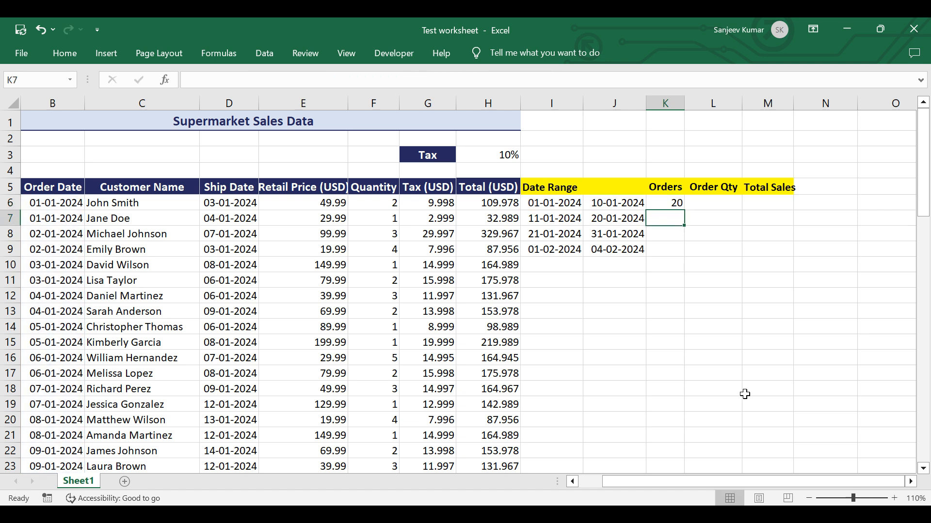
- Fill the K6 formula down to K9 and total the Orders column in K10 with a SUM of K6:K9
{"action": "left_click", "coordinate": [666, 204]}
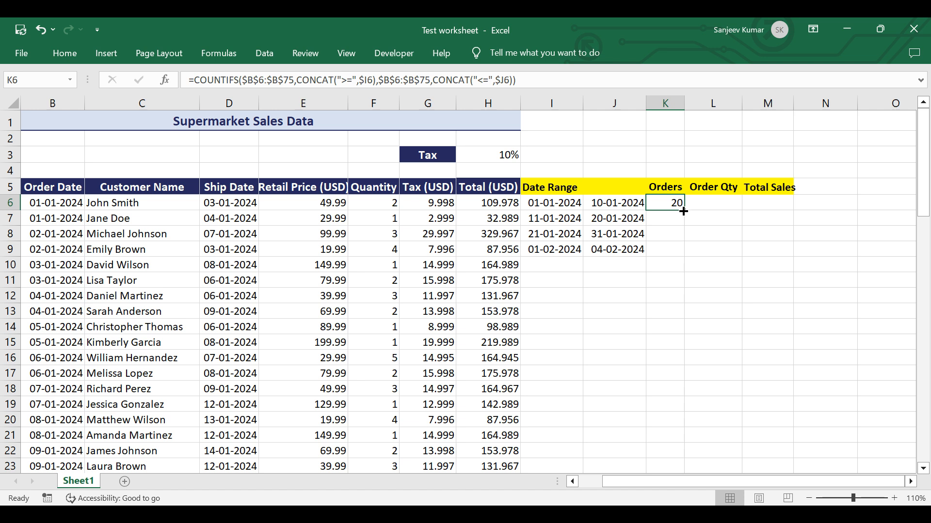
{"action": "left_click_drag", "start_coordinate": [683, 210], "coordinate": [679, 258]}
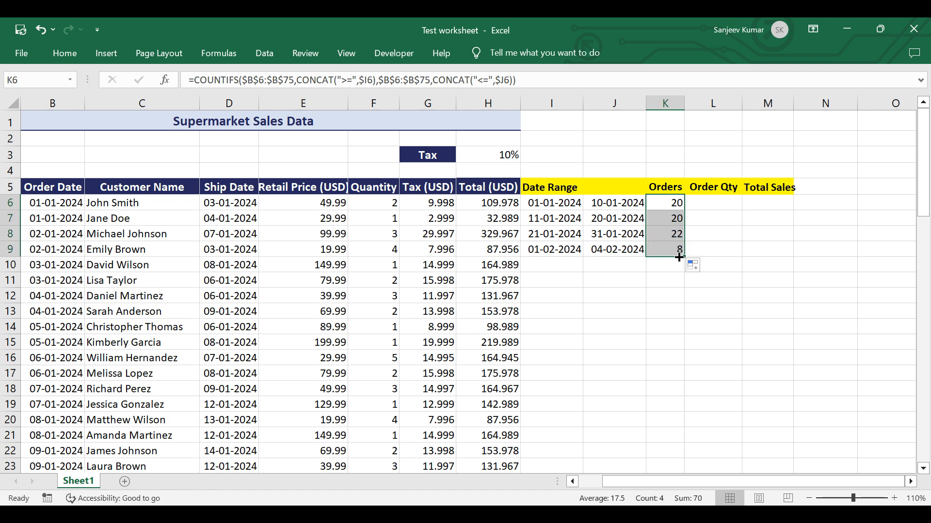
{"action": "left_click", "coordinate": [653, 267]}
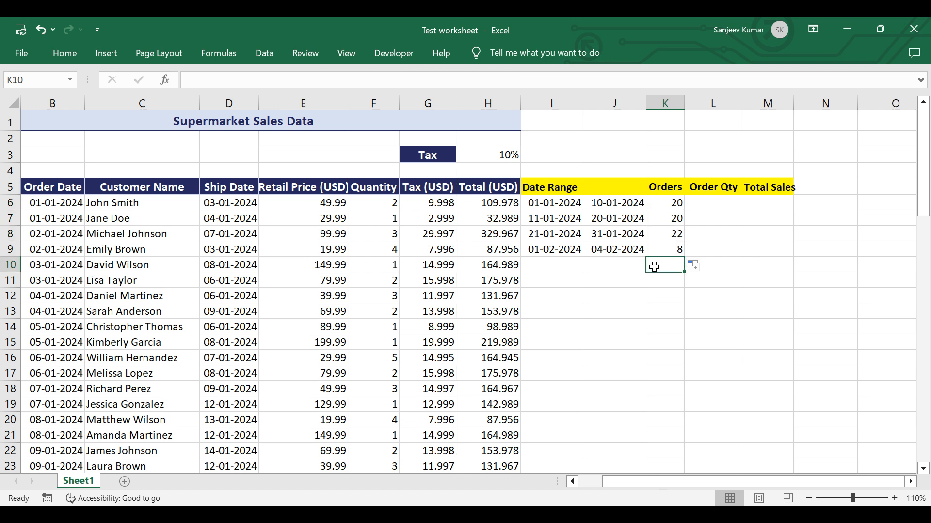
{"action": "type", "text": "="}
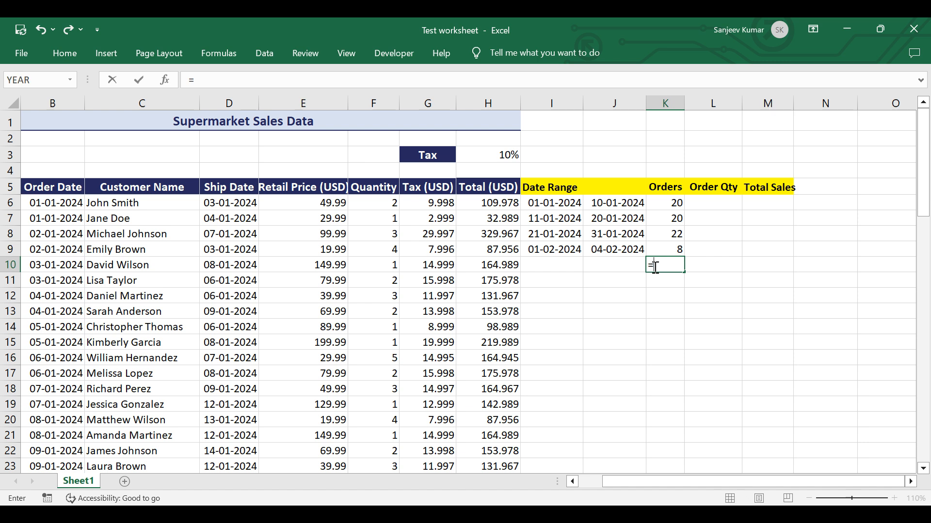
{"action": "type", "text": "SUM("}
{"action": "left_click_drag", "start_coordinate": [662, 202], "coordinate": [661, 249]}
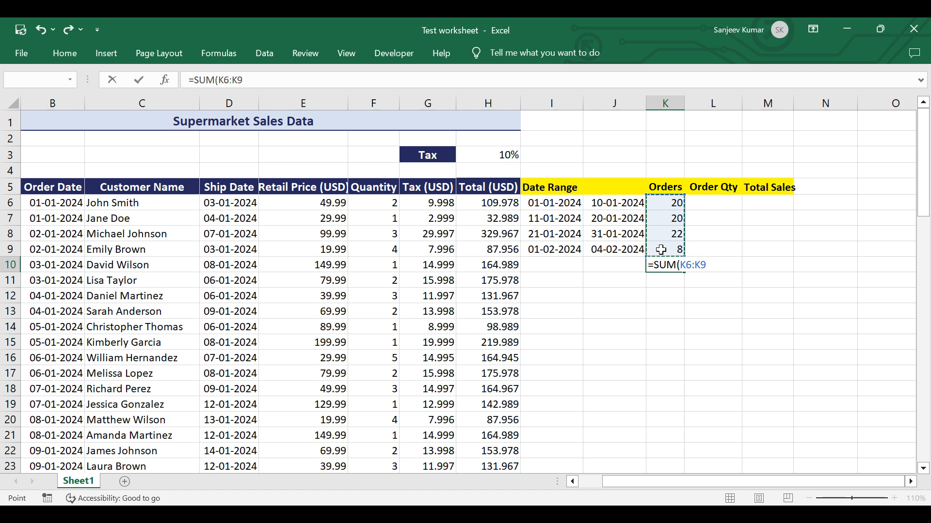
{"action": "key", "text": "Return"}
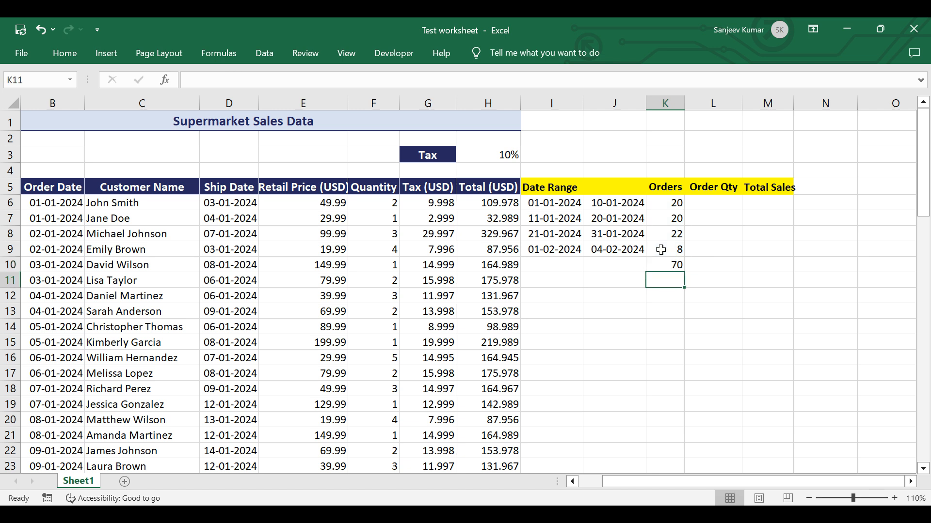
- Copy the Orders formula from K6 into L6 under Order Qty
{"action": "left_click", "coordinate": [709, 204]}
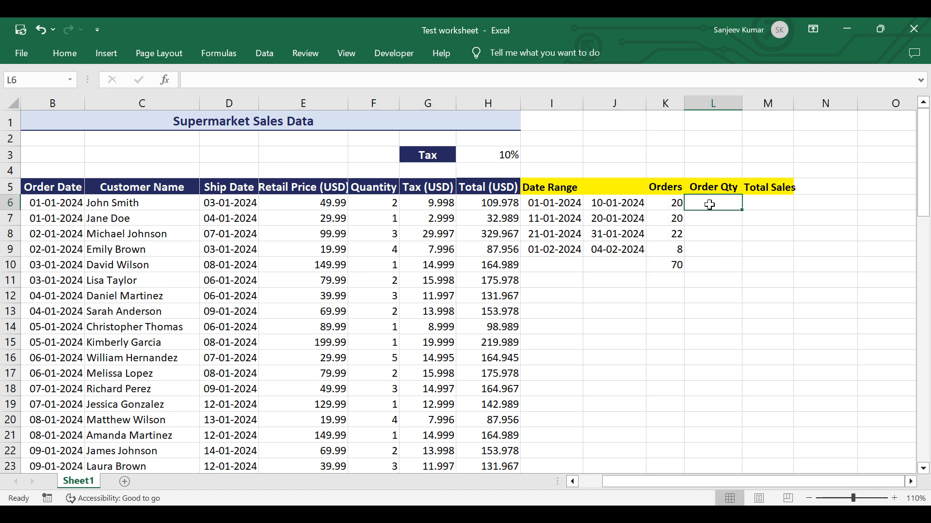
{"action": "left_click", "coordinate": [382, 200]}
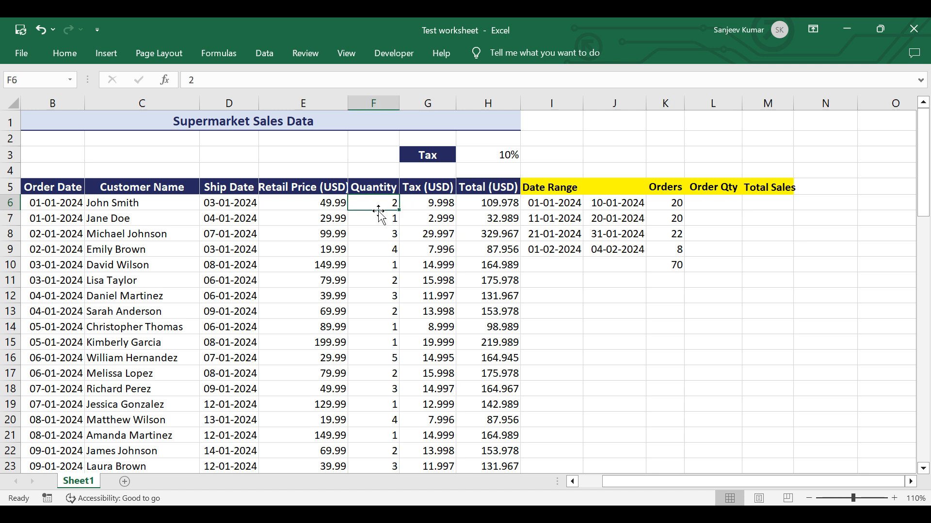
{"action": "left_click", "coordinate": [379, 220]}
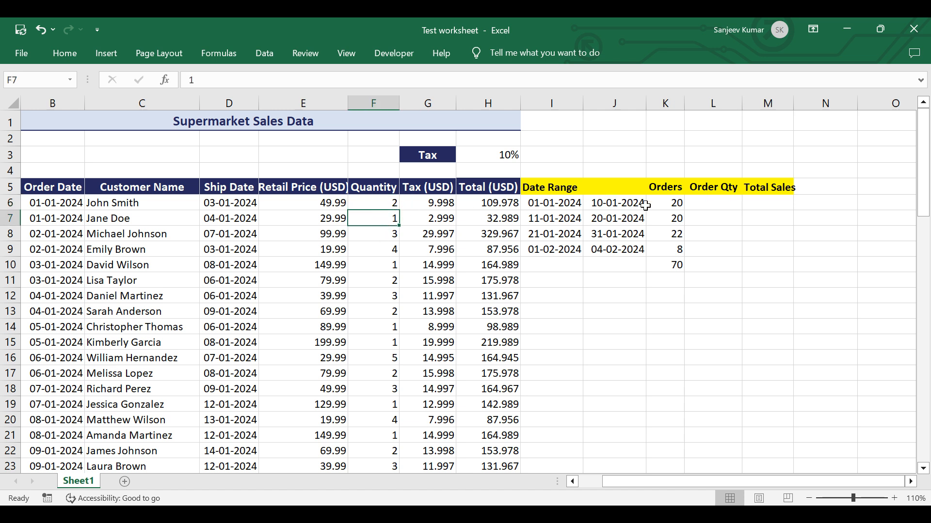
{"action": "left_click", "coordinate": [715, 206]}
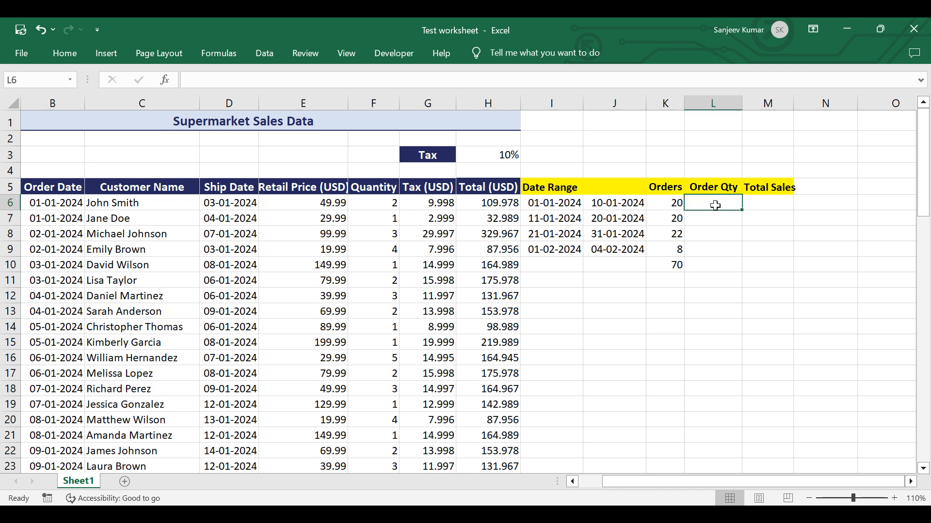
{"action": "left_click", "coordinate": [673, 203]}
{"action": "key", "text": "ctrl+c"}
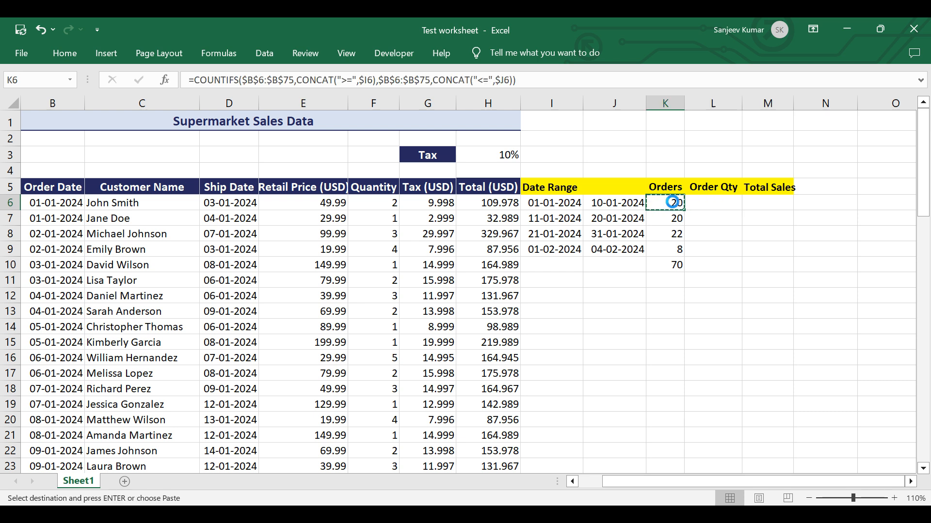
{"action": "key", "text": "Right"}
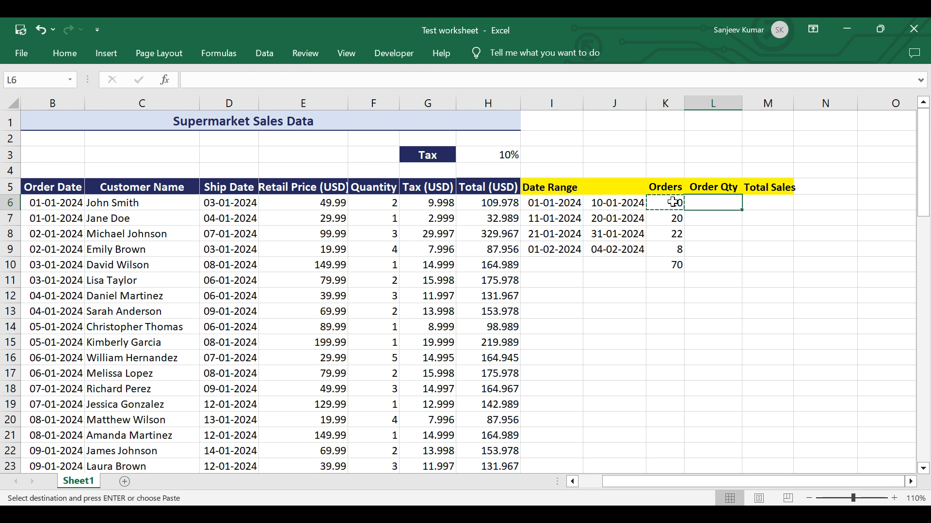
{"action": "key", "text": "ctrl+v"}
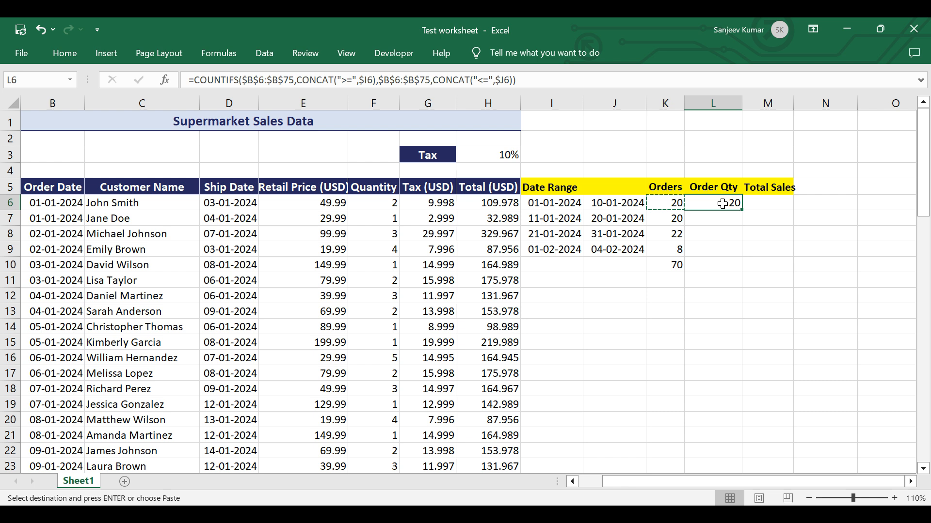
- Change the function in the L6 formula from COUNTIFS to SUMIFS
{"action": "double_click", "coordinate": [722, 203]}
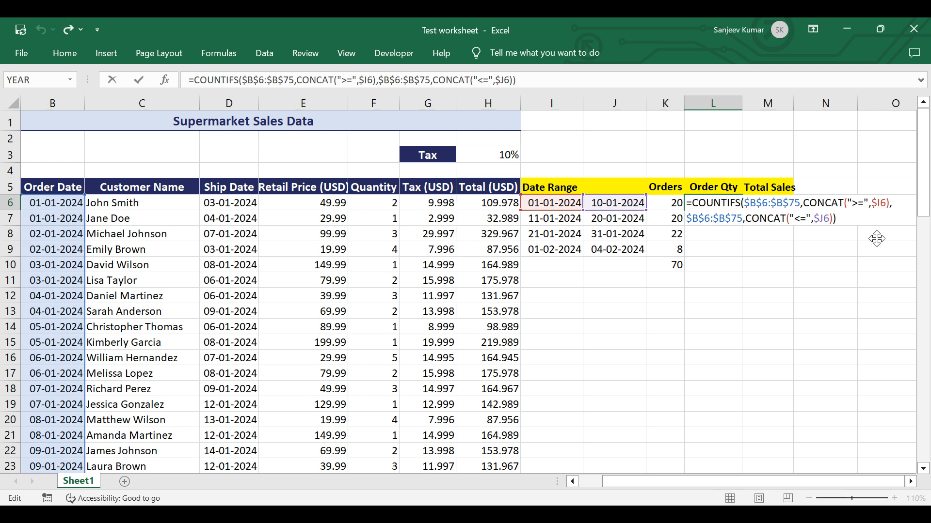
{"action": "key", "text": "BackSpace"}
{"action": "key", "text": "BackSpace"}
{"action": "key", "text": "BackSpace"}
{"action": "key", "text": "BackSpace"}
{"action": "key", "text": "BackSpace"}
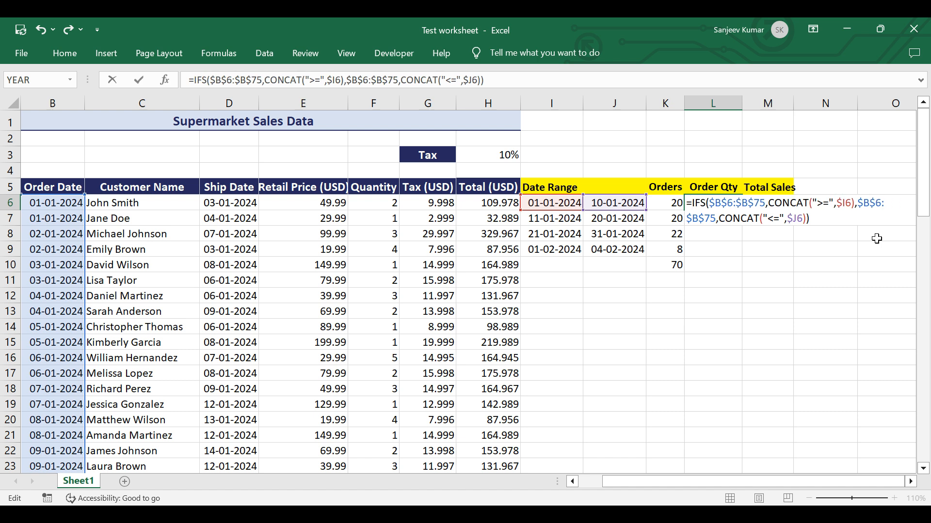
{"action": "type", "text": "SUM"}
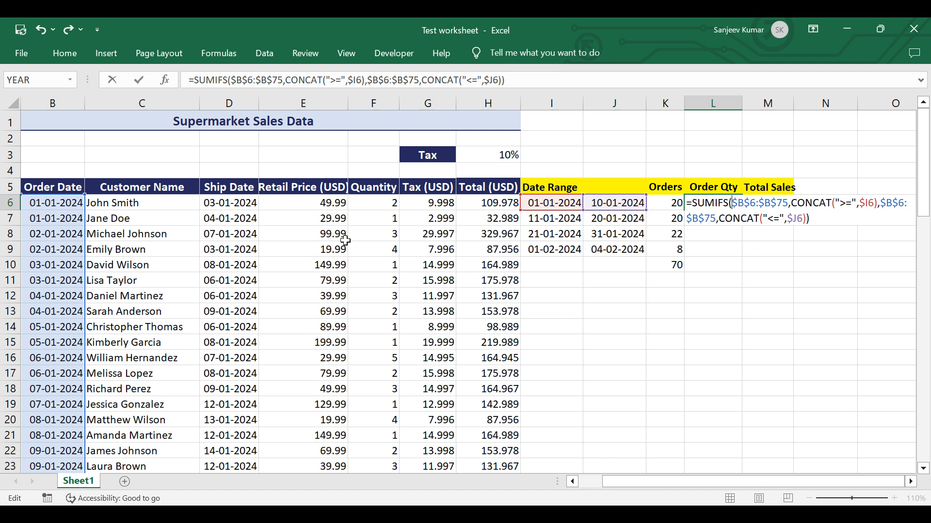
- Insert the Quantity range F6:F75 as the sum range of the L6 formula and fill the formula down to L9
{"action": "left_click", "coordinate": [373, 205]}
{"action": "left_click_drag", "start_coordinate": [374, 205], "coordinate": [381, 421]}
{"action": "type", "text": ","}
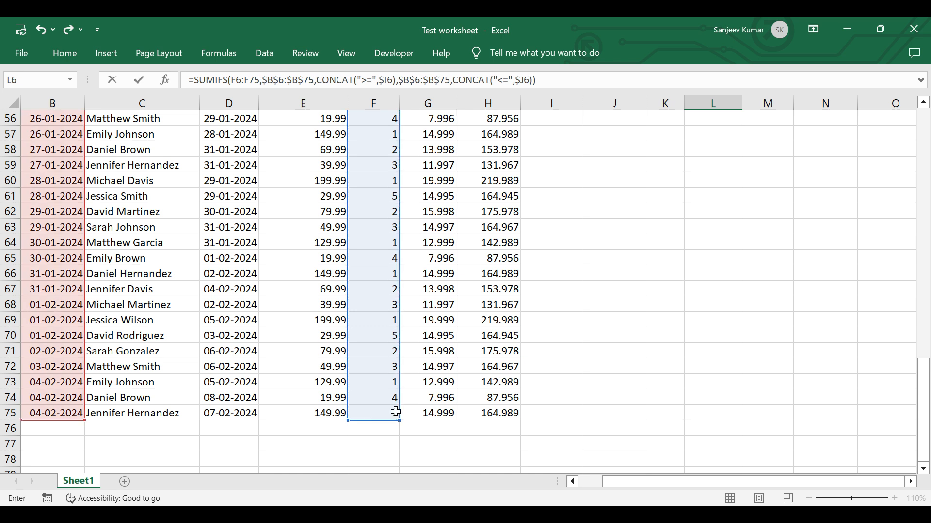
{"action": "left_click_drag", "start_coordinate": [925, 406], "coordinate": [929, 151]}
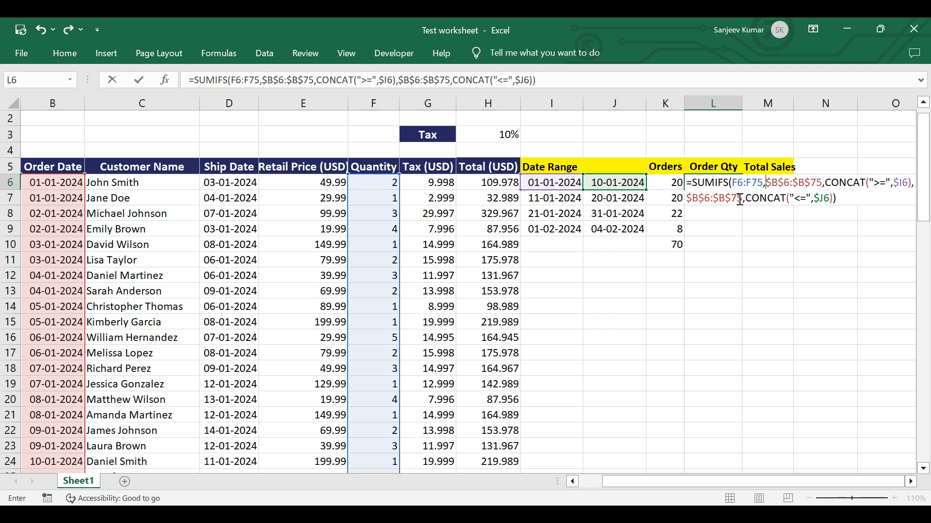
{"action": "left_click", "coordinate": [843, 199]}
{"action": "key", "text": "Return"}
{"action": "left_click", "coordinate": [715, 183]}
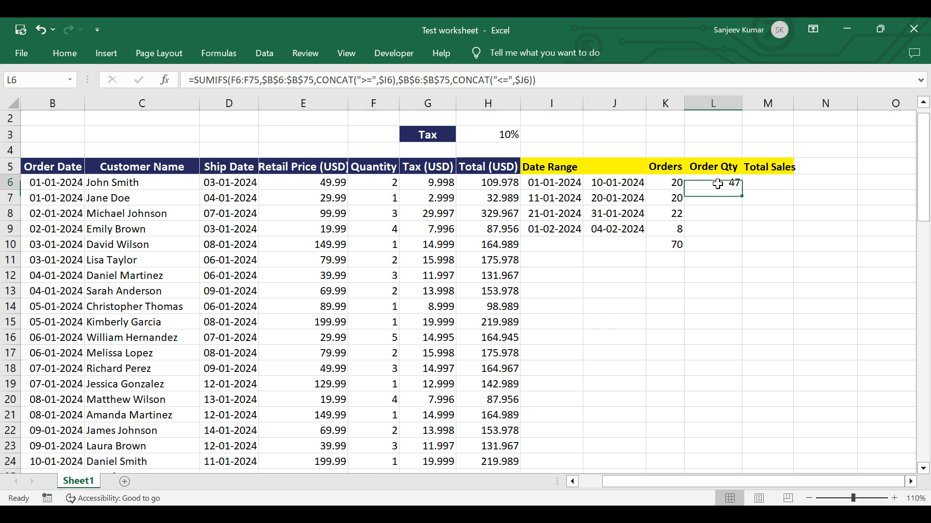
{"action": "left_click_drag", "start_coordinate": [740, 191], "coordinate": [737, 232]}
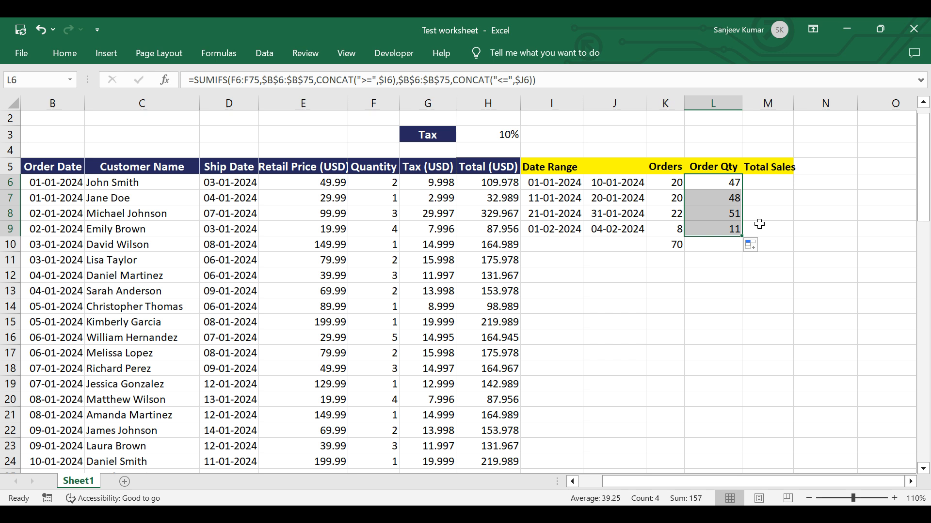
- Copy the Order Qty formula from L6 into M6 under Total Sales
{"action": "left_click", "coordinate": [764, 187]}
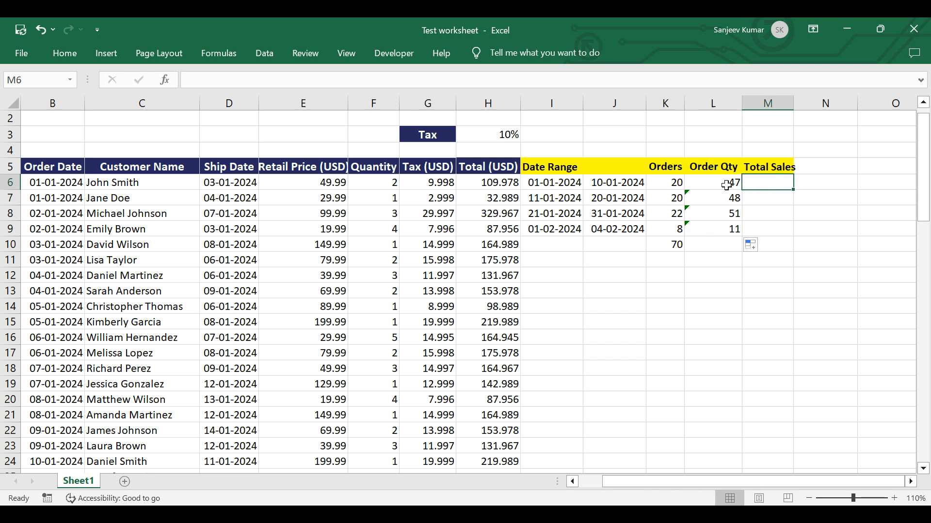
{"action": "left_click", "coordinate": [711, 186]}
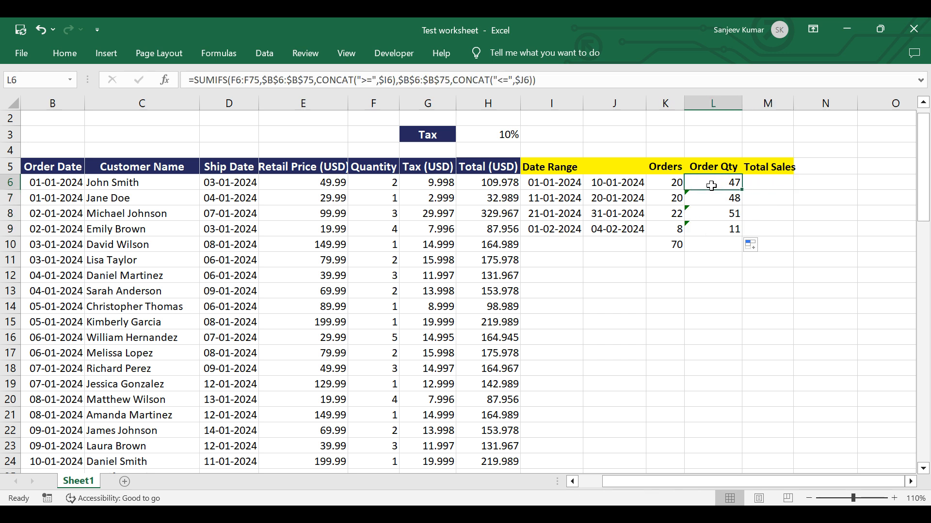
{"action": "key", "text": "ctrl+c"}
{"action": "left_click", "coordinate": [759, 187]}
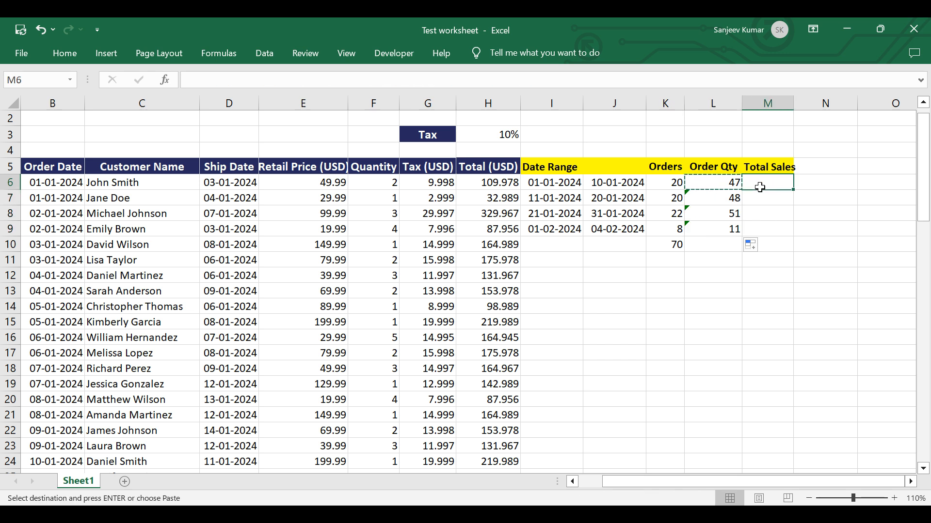
{"action": "key", "text": "ctrl+v"}
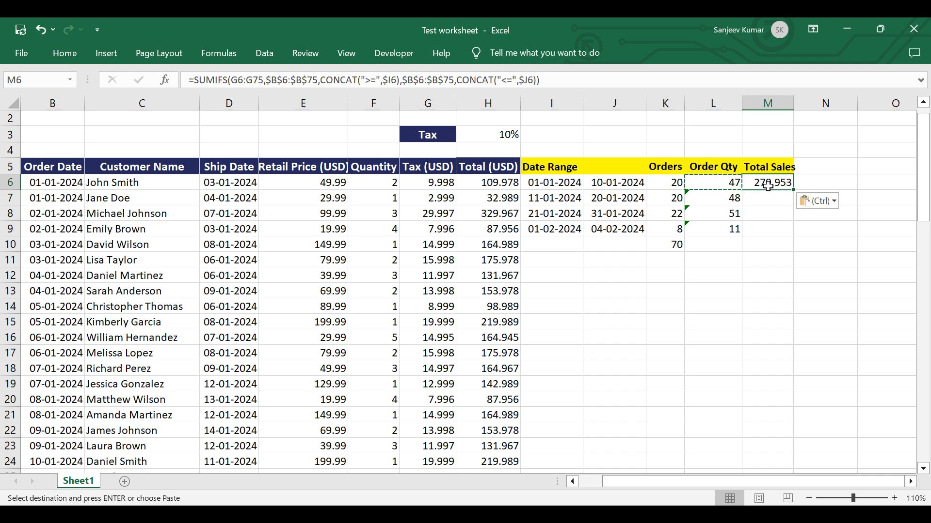
- Set the sum range in the M6 formula to the locked Total (USD) range $H$6:$H$75
{"action": "double_click", "coordinate": [768, 186]}
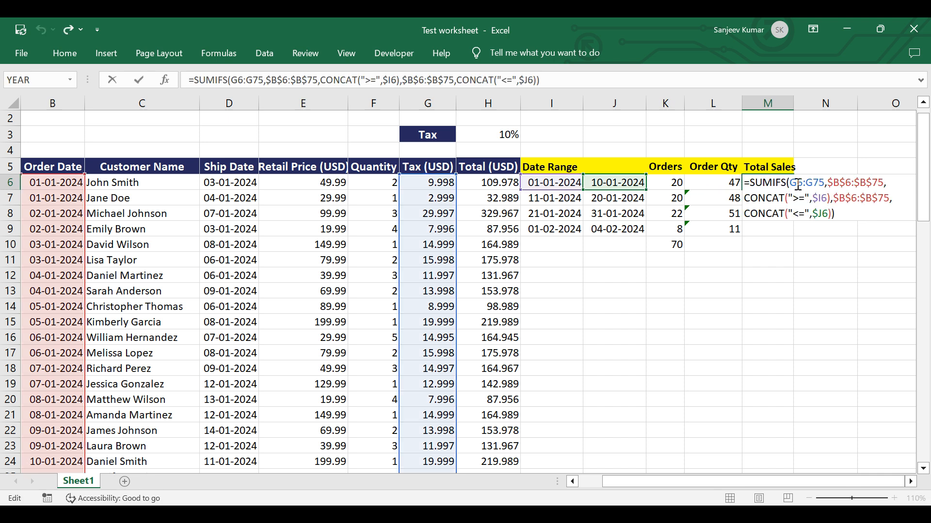
{"action": "left_click", "coordinate": [491, 178]}
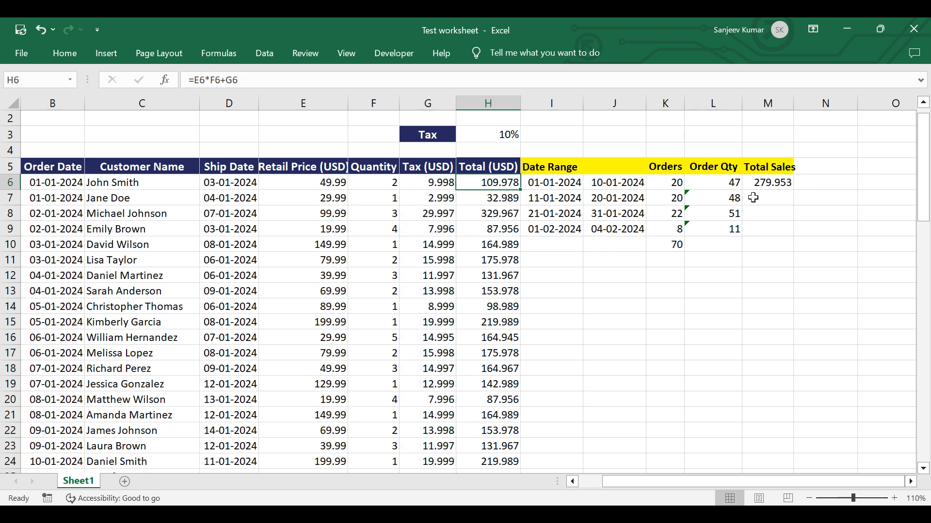
{"action": "double_click", "coordinate": [773, 182]}
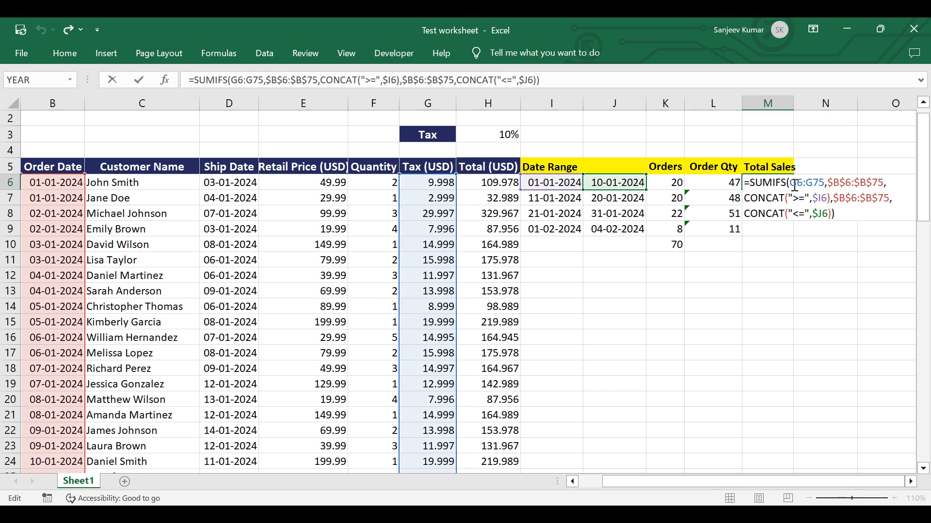
{"action": "left_click", "coordinate": [796, 187]}
{"action": "key", "text": "BackSpace"}
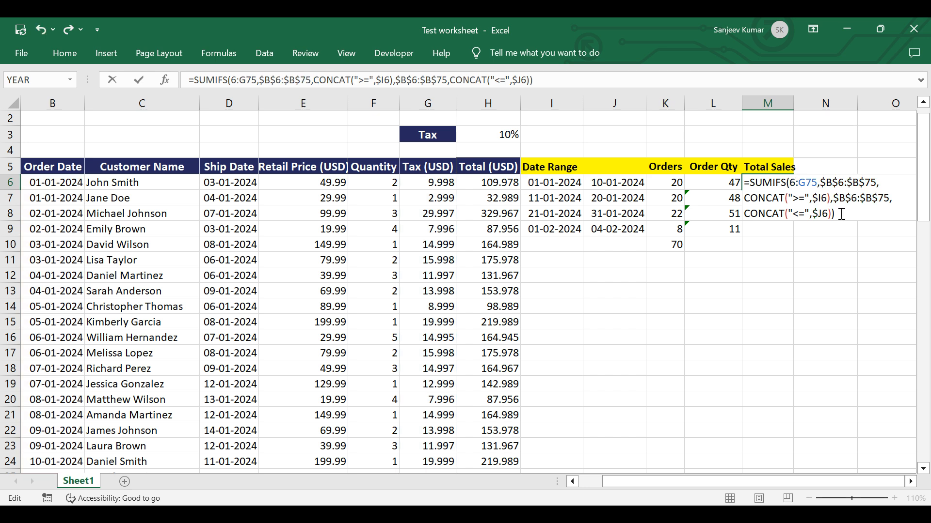
{"action": "type", "text": "H"}
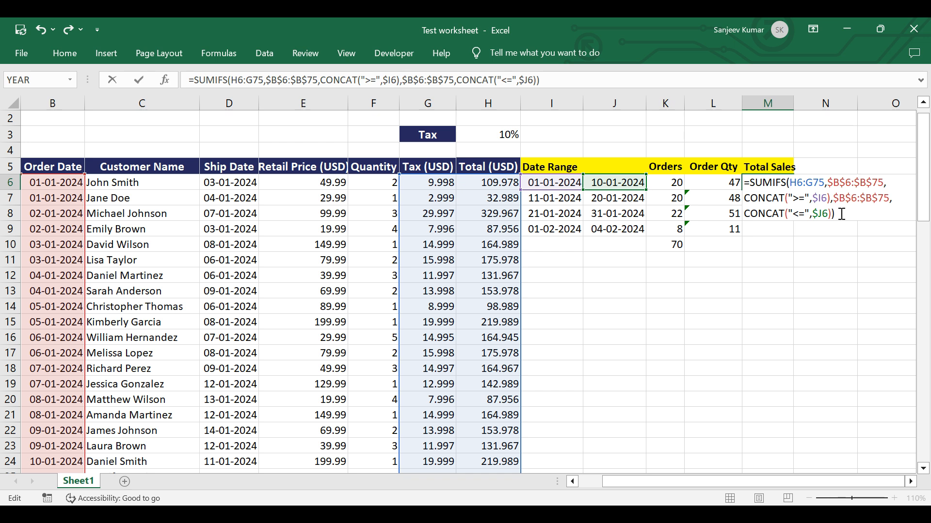
{"action": "type", "text": "$"}
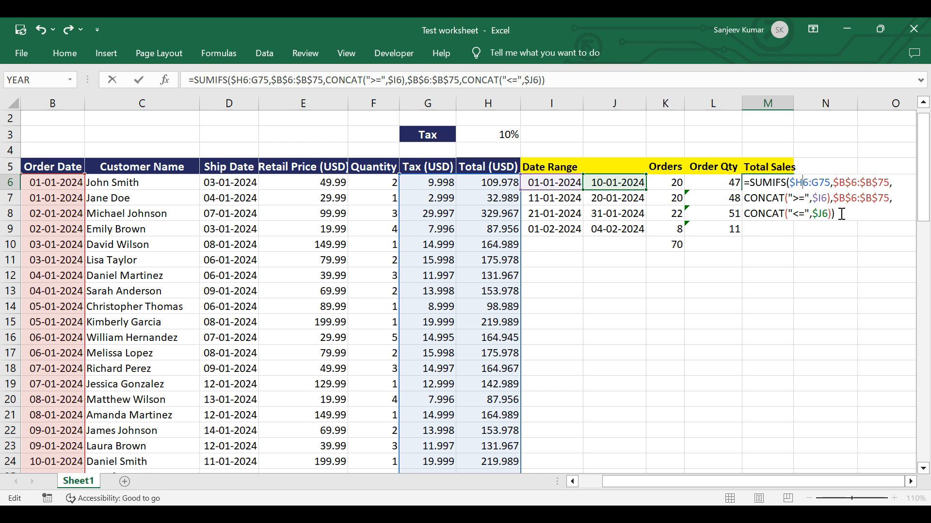
{"action": "type", "text": "$"}
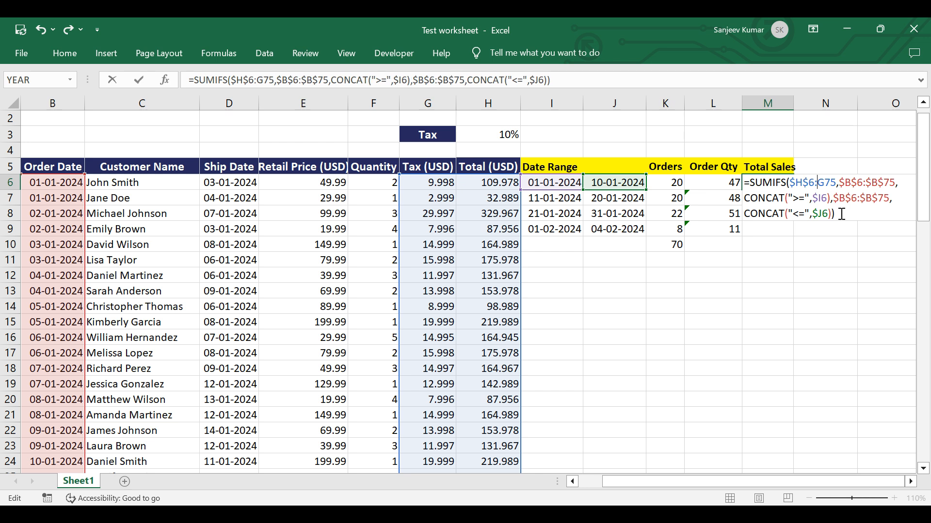
{"action": "type", "text": "$"}
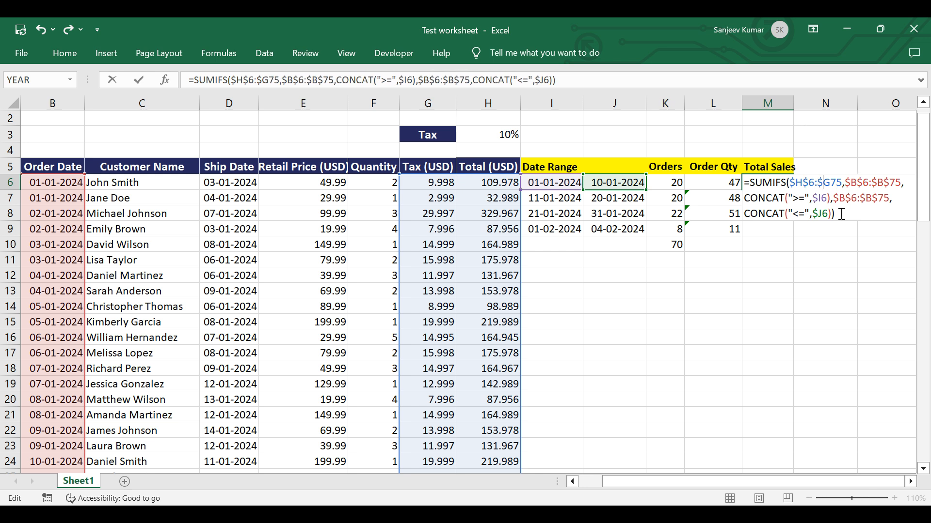
{"action": "key", "text": "Delete"}
{"action": "type", "text": "H"}
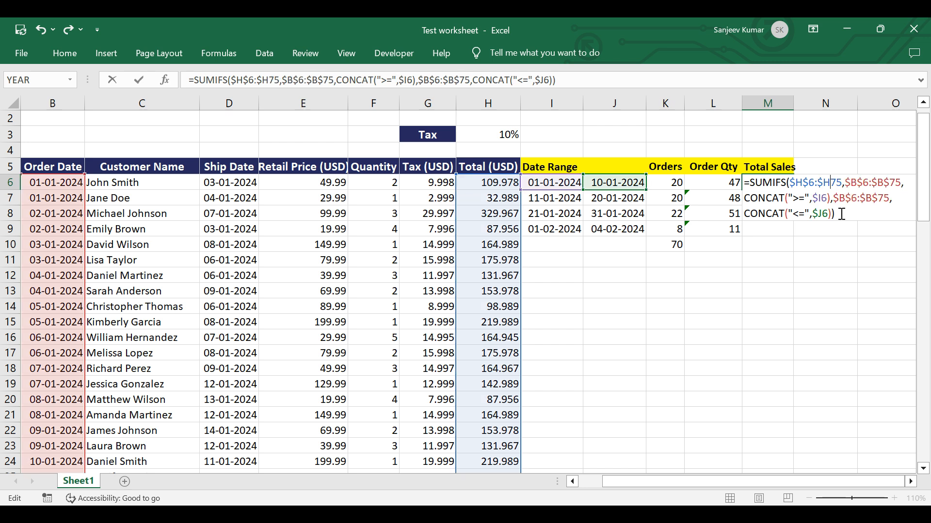
{"action": "type", "text": "$"}
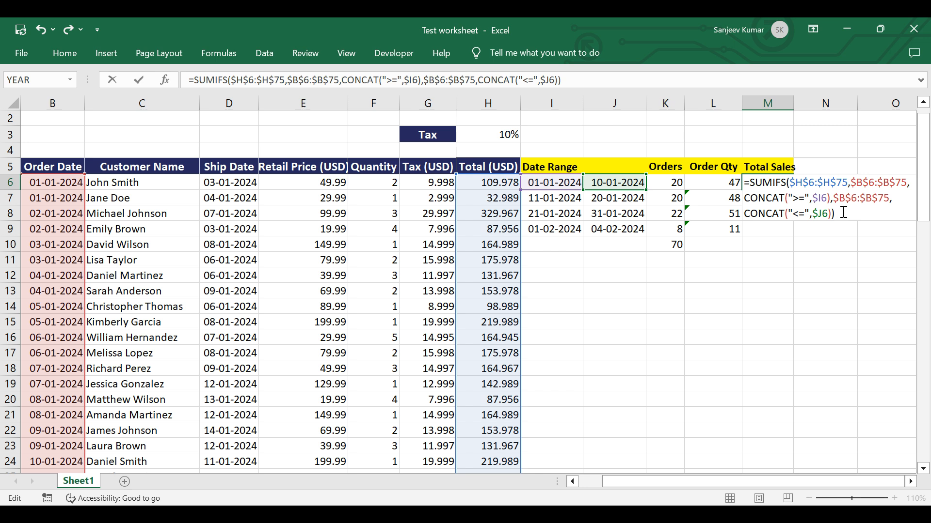
{"action": "key", "text": "Return"}
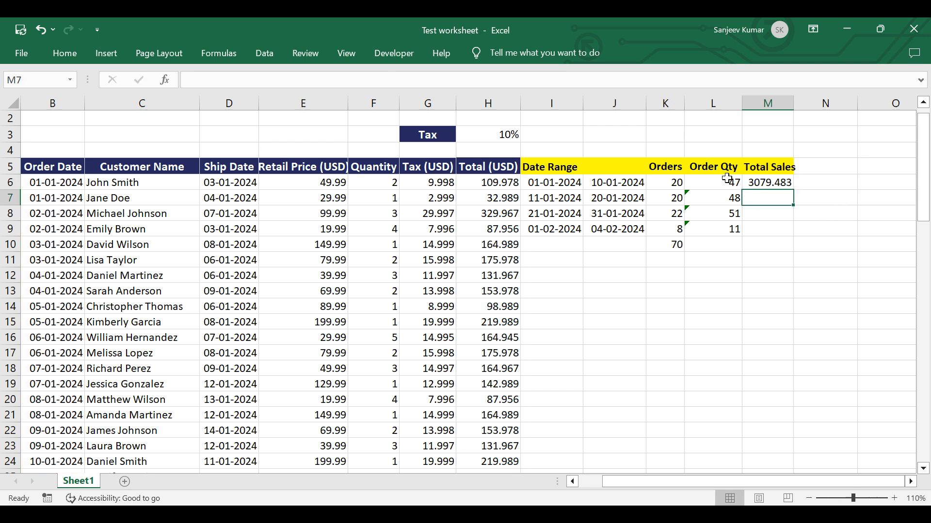
- Lock the Quantity sum range in the L6 formula as $F$6:$F$75
{"action": "left_click", "coordinate": [721, 199]}
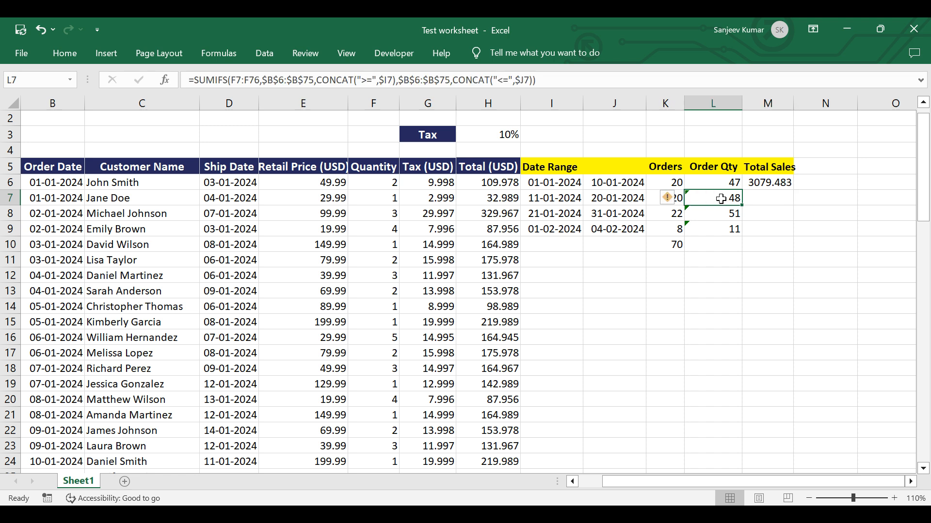
{"action": "double_click", "coordinate": [717, 183]}
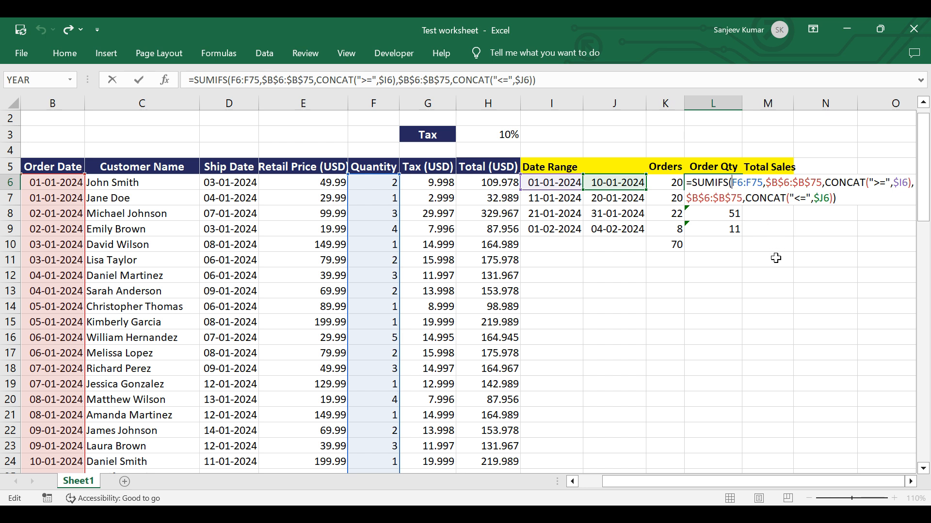
{"action": "type", "text": "$"}
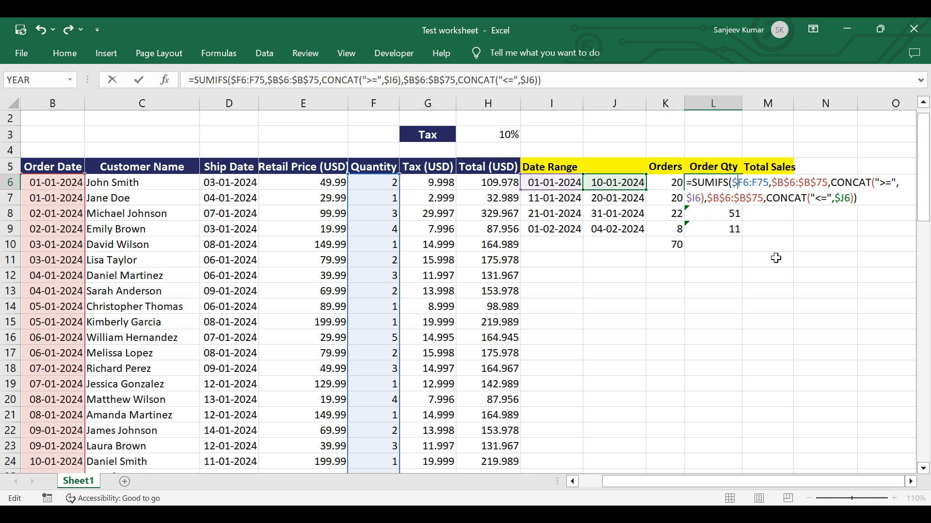
{"action": "key", "text": "Right"}
{"action": "type", "text": "$F"}
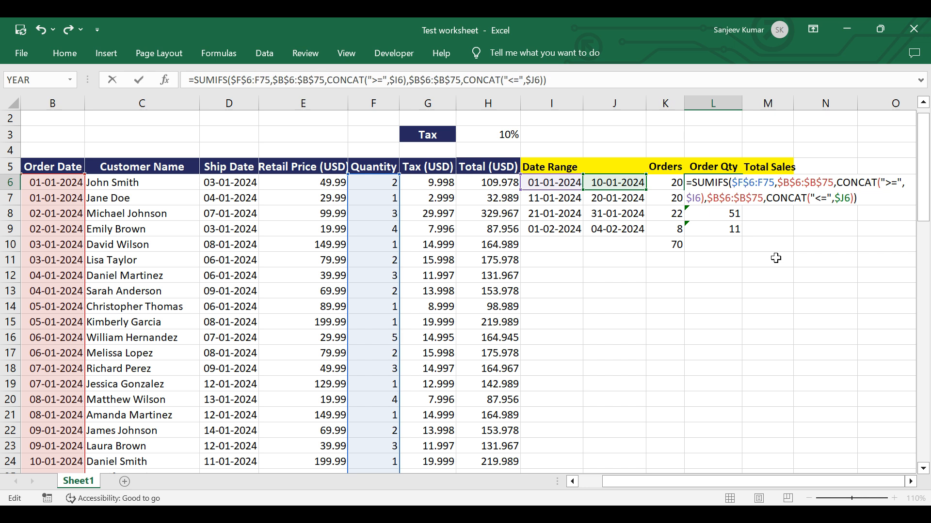
{"action": "type", "text": "$6:"}
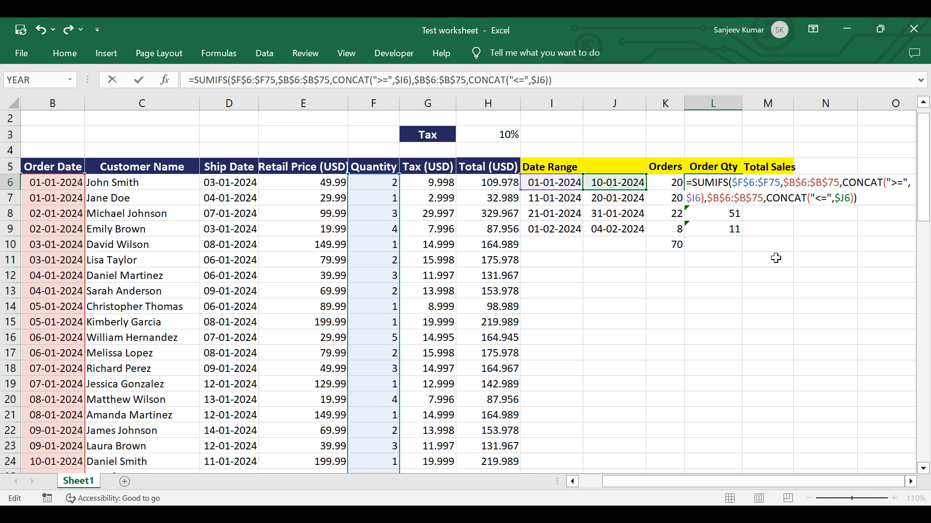
{"action": "type", "text": "$"}
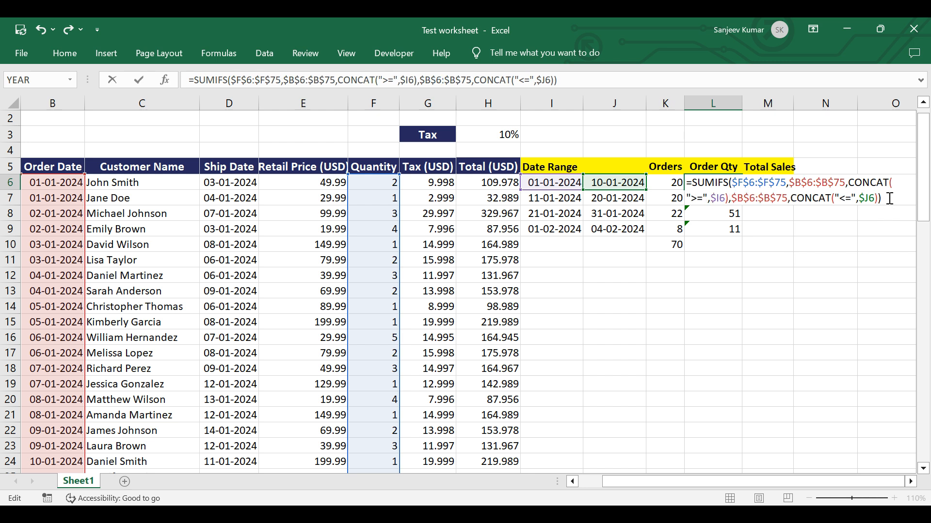
{"action": "key", "text": "Return"}
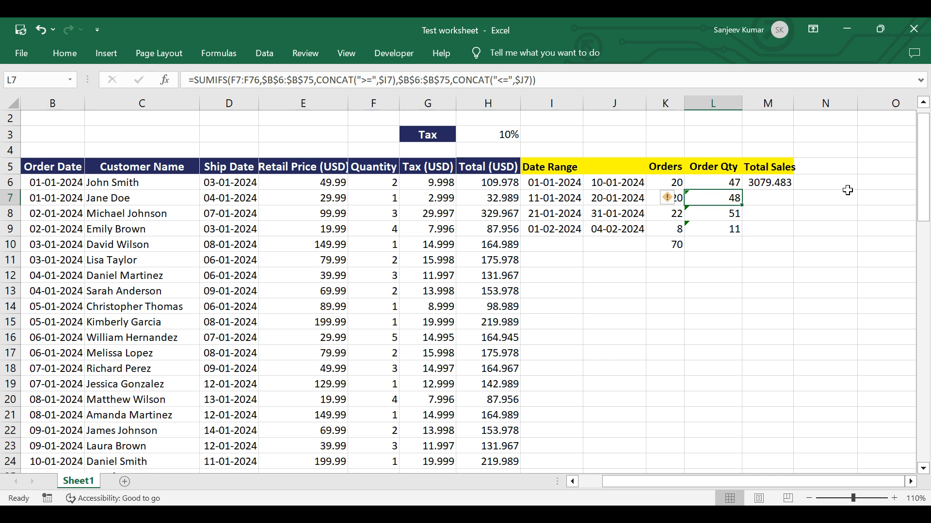
- Fill the Order Qty formula from L6 down to L9 and the Total Sales formula from M6 down to M9
{"action": "left_click", "coordinate": [732, 182]}
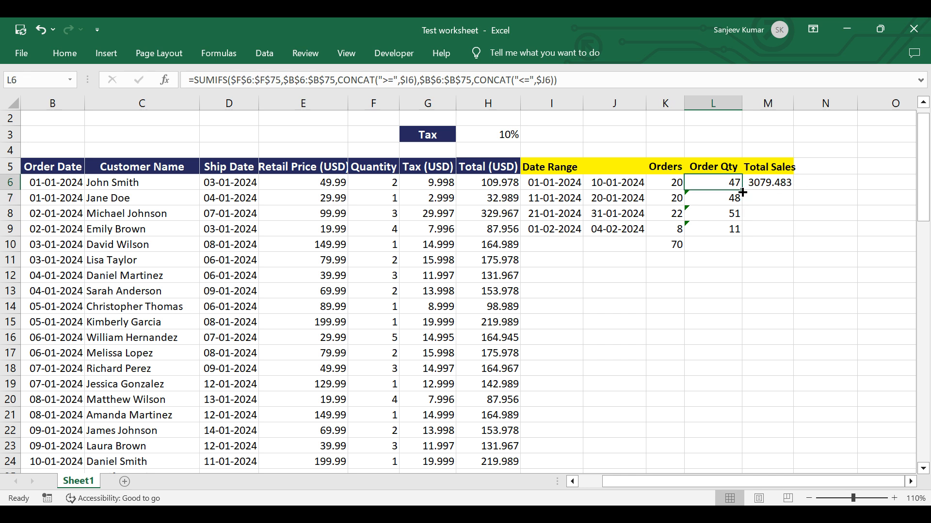
{"action": "left_click_drag", "start_coordinate": [742, 193], "coordinate": [737, 235]}
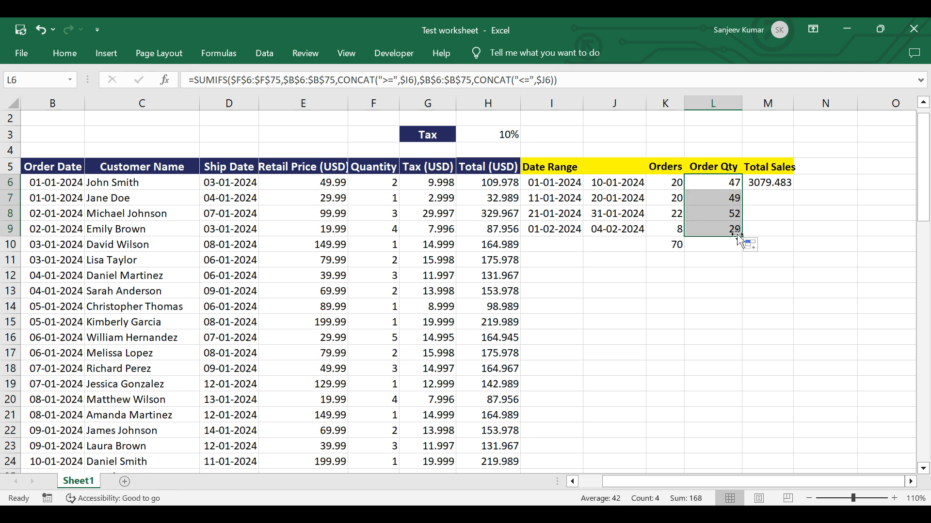
{"action": "left_click", "coordinate": [778, 184]}
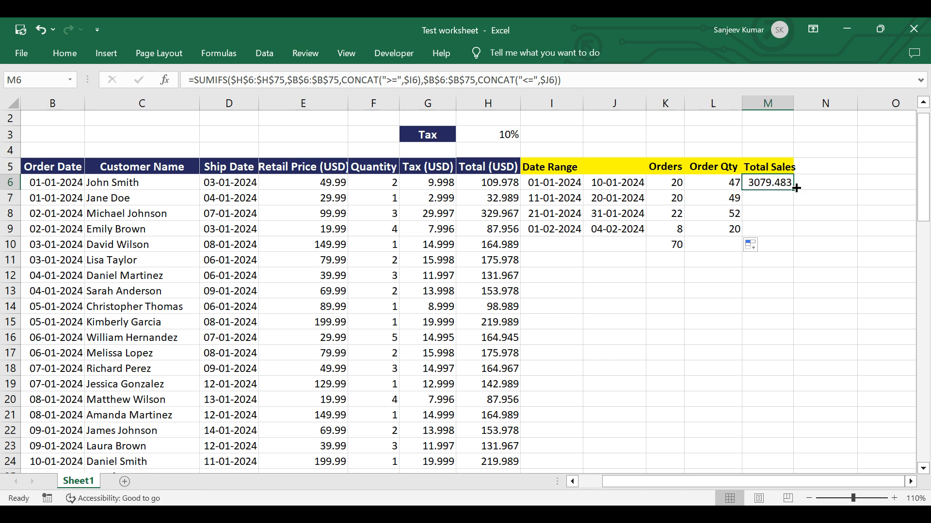
{"action": "left_click_drag", "start_coordinate": [792, 190], "coordinate": [791, 233]}
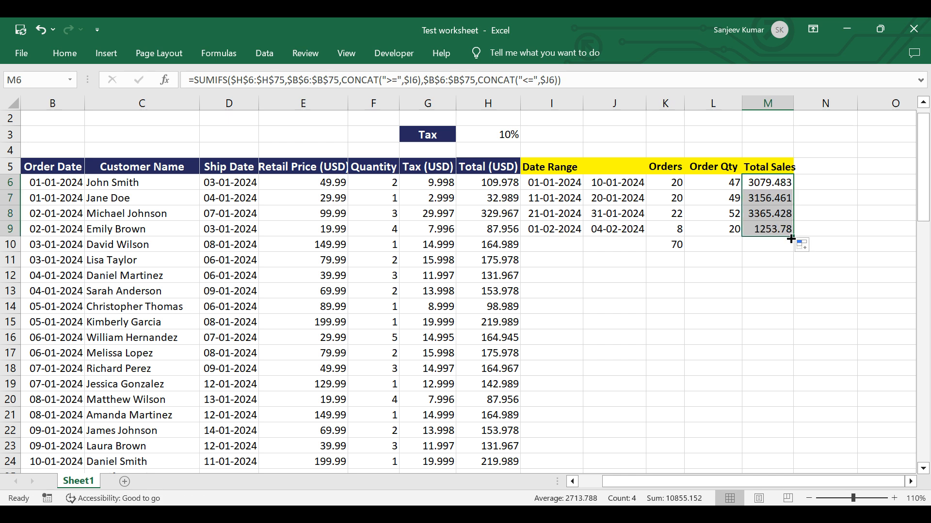
- Copy the SUM formula from K10 into L10 and M10 to total the Order Qty and Total Sales columns
{"action": "left_click", "coordinate": [677, 248]}
{"action": "key", "text": "ctrl+c"}
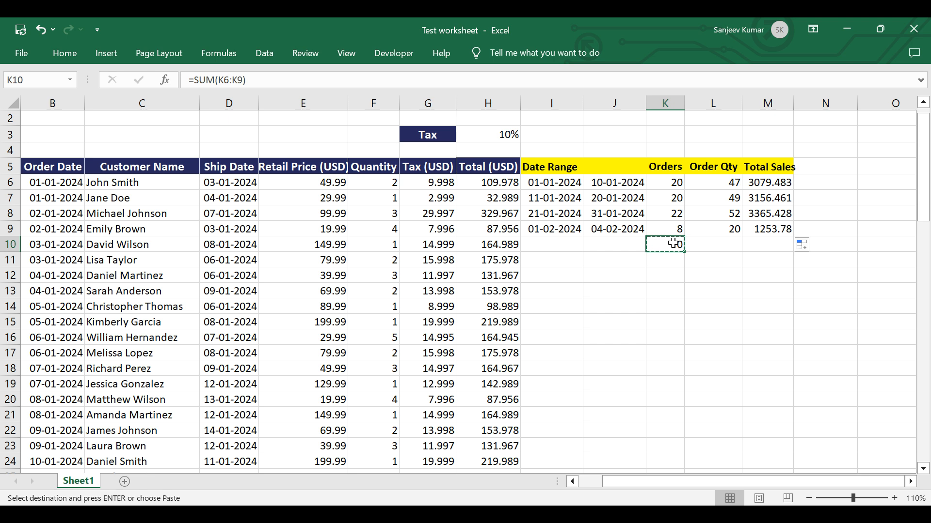
{"action": "key", "text": "Right"}
{"action": "key", "text": "ctrl+v"}
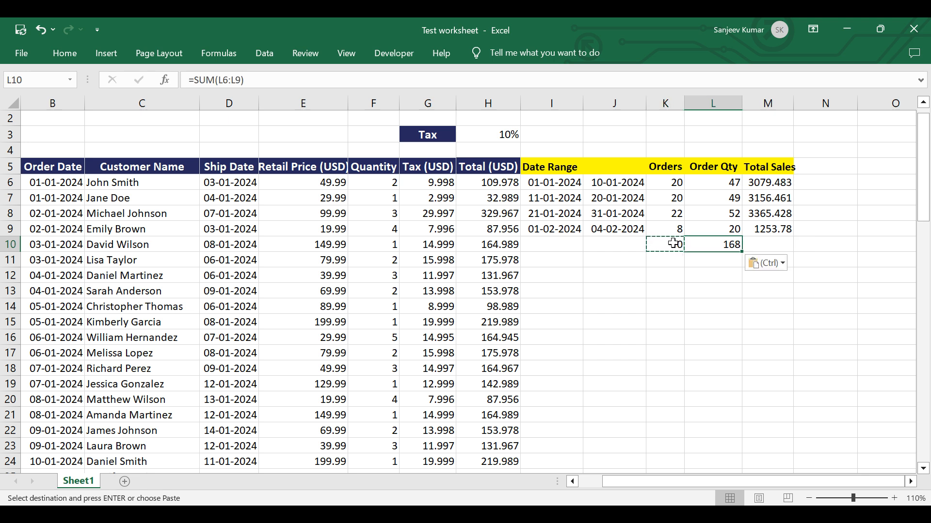
{"action": "key", "text": "Right"}
{"action": "key", "text": "ctrl+v"}
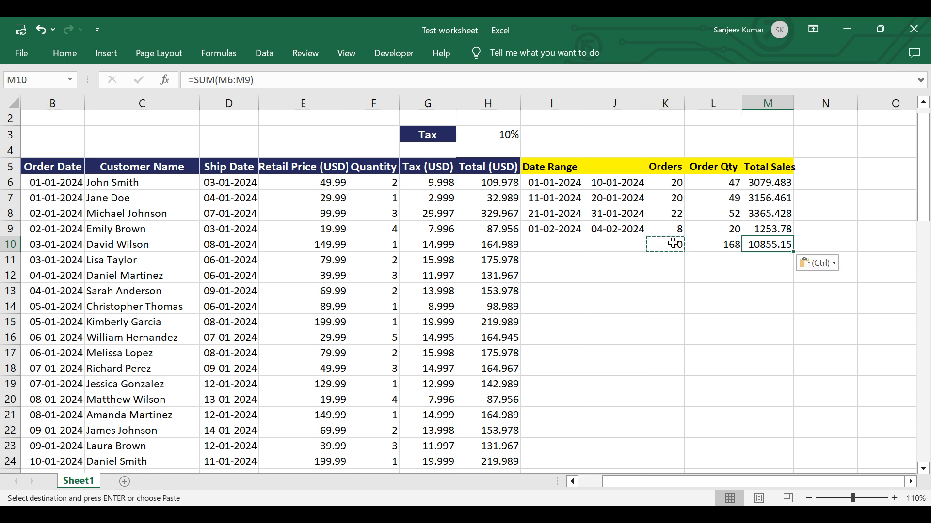